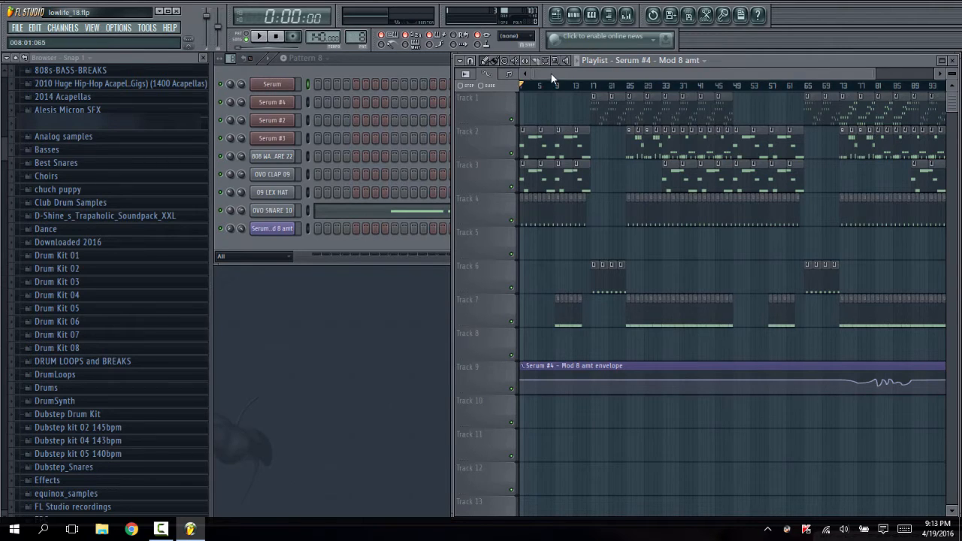
- Play the song from the start and examine the Serum #2 notes in the first clip on Track 2
drag(553, 74, 526, 167)
click(259, 36)
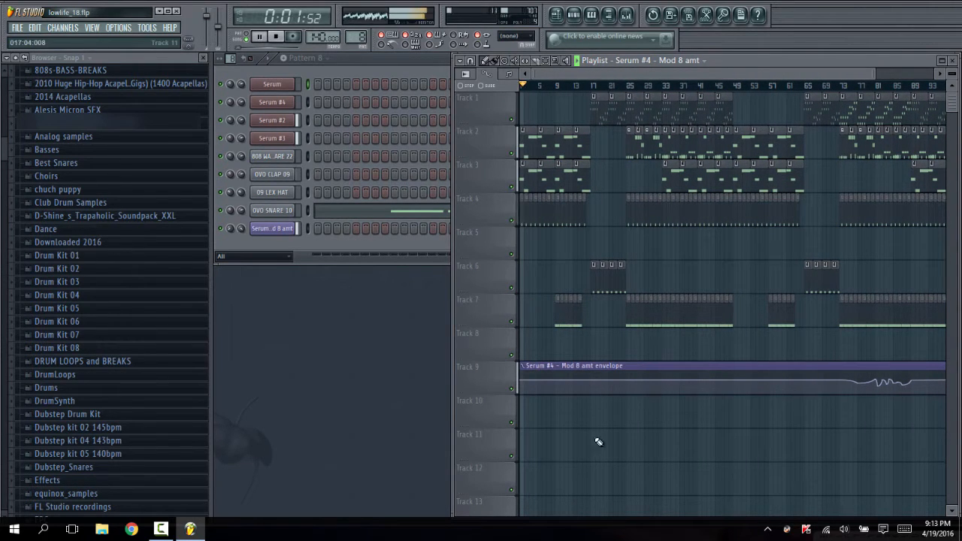
double_click(531, 147)
drag(479, 118, 376, 120)
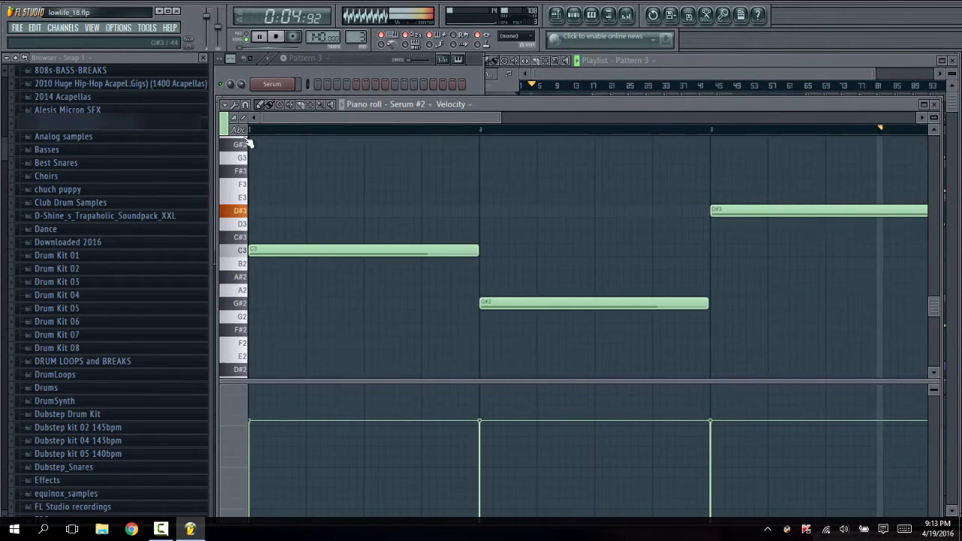
click(240, 130)
scroll(286, 129, down, 4)
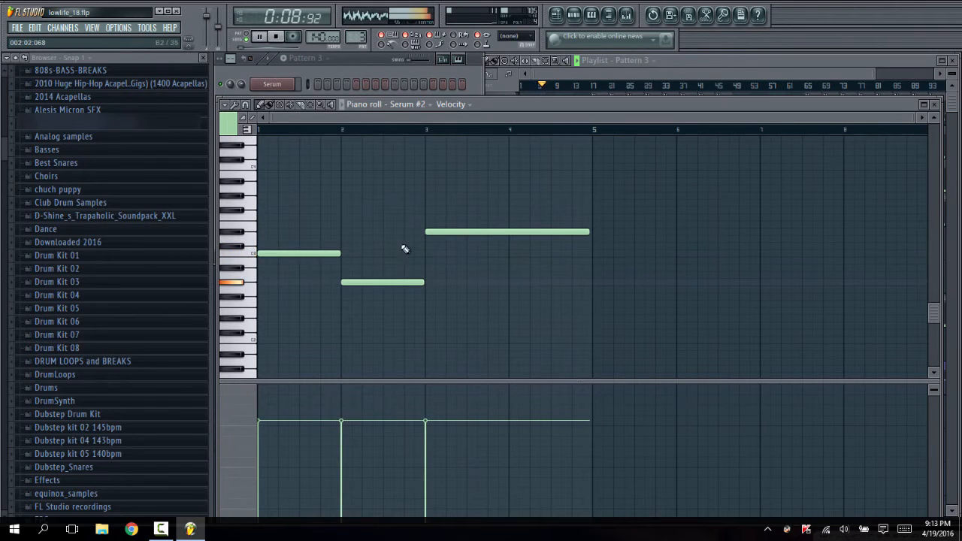
click(937, 109)
- Examine the full Serum #3 note sequence in the first clip on Track 3 and close its piano roll
double_click(569, 182)
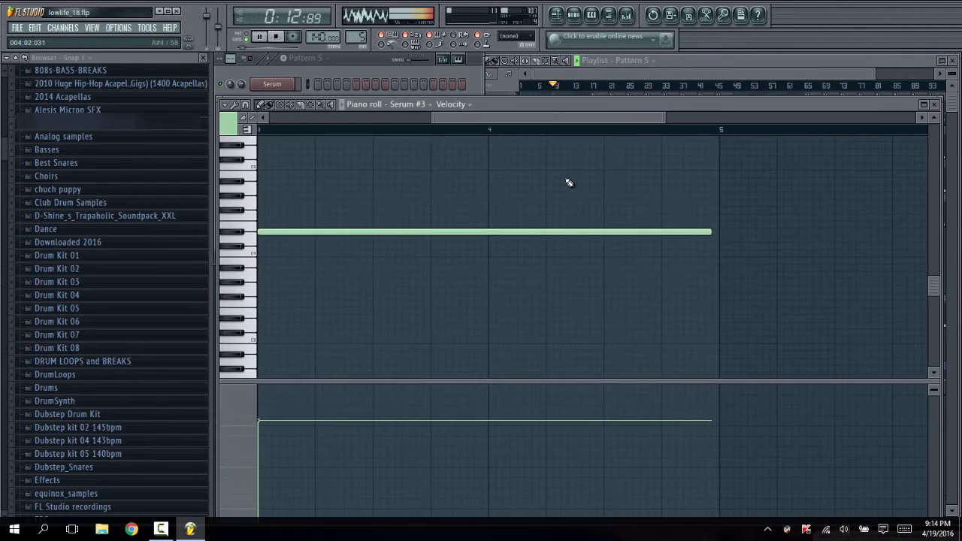
drag(459, 118, 150, 104)
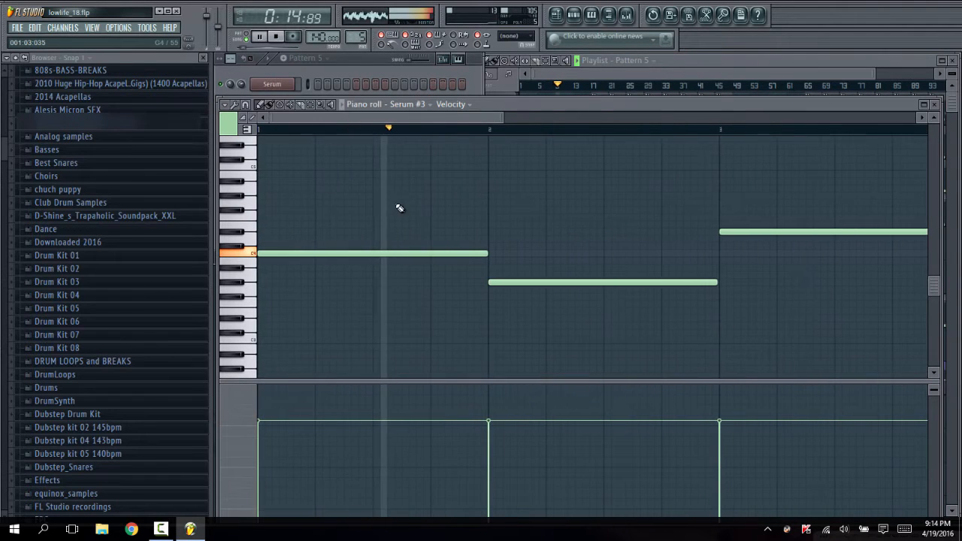
scroll(380, 134, down, 3)
drag(531, 103, 533, 76)
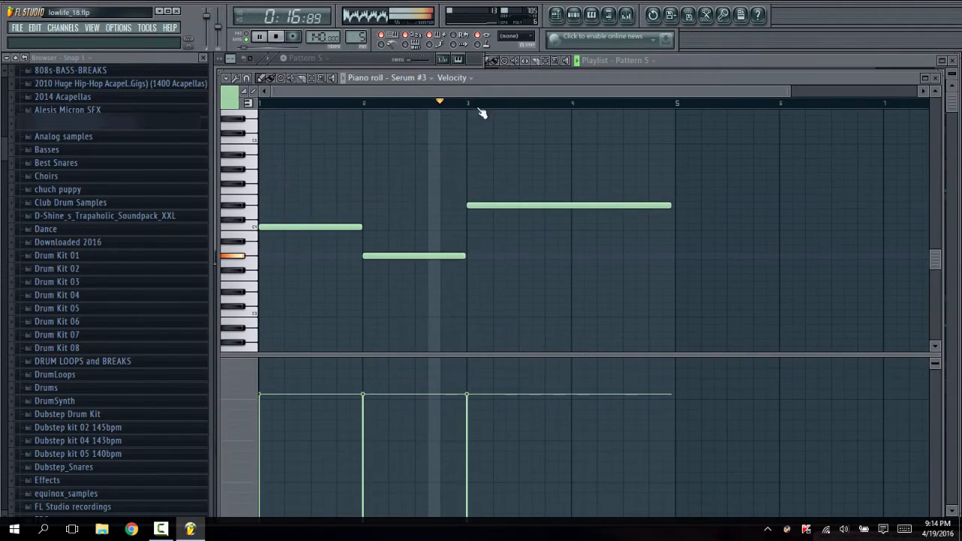
scroll(466, 111, up, 2)
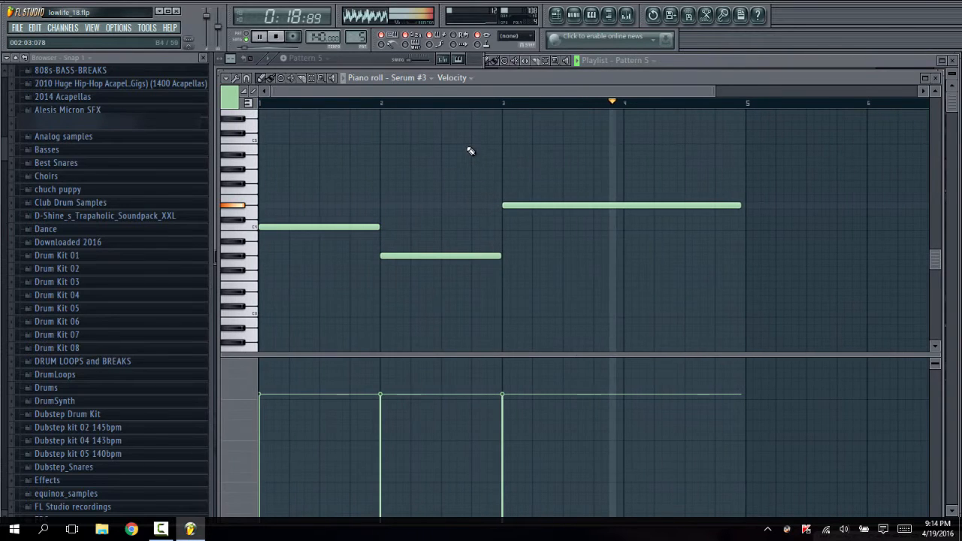
click(935, 78)
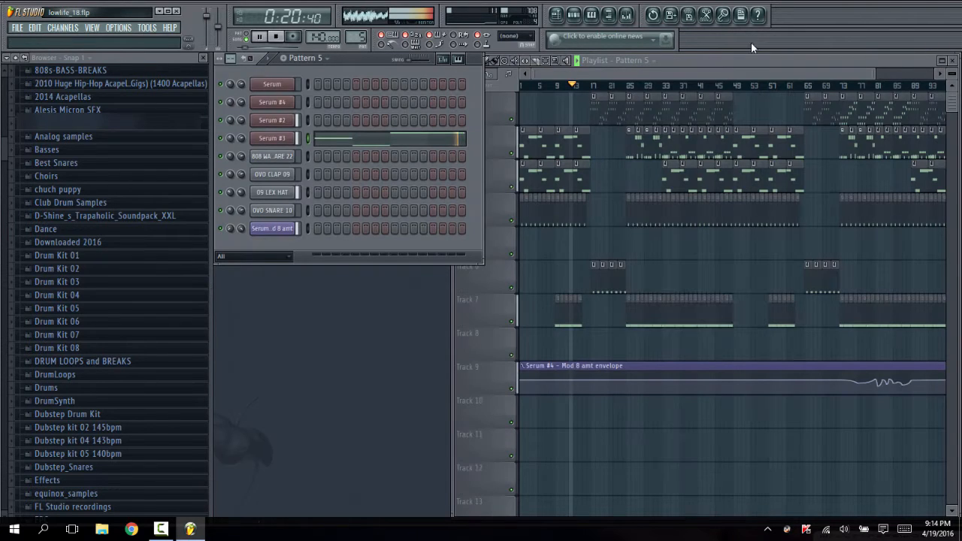
- Examine the full Serum note sequence in the Pattern 1 clip on Track 1 and close its piano roll
right_click(600, 229)
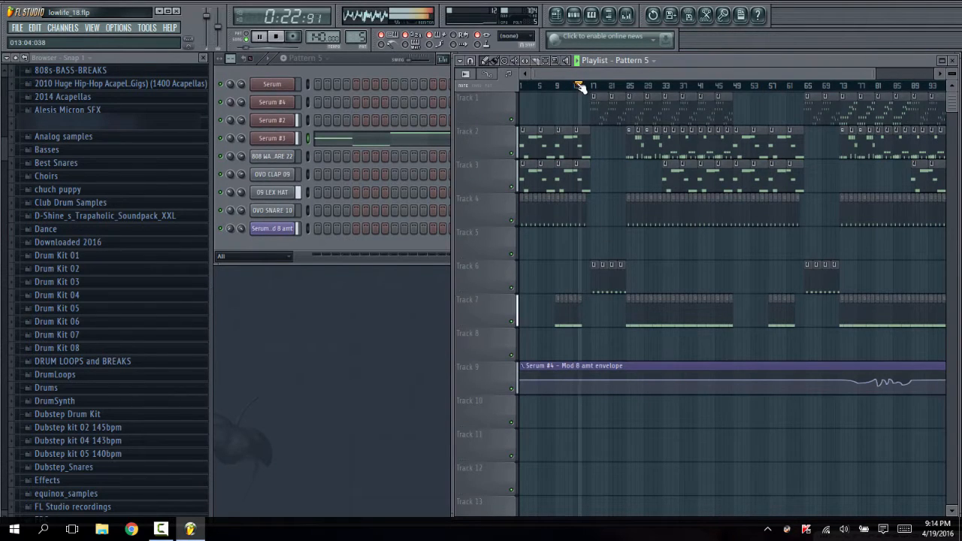
scroll(579, 88, up, 5)
mouse_move(610, 74)
mouse_down()
mouse_move(593, 74)
mouse_move(619, 73)
mouse_move(604, 74)
mouse_up()
scroll(622, 88, down, 4)
double_click(606, 97)
drag(438, 92, 272, 94)
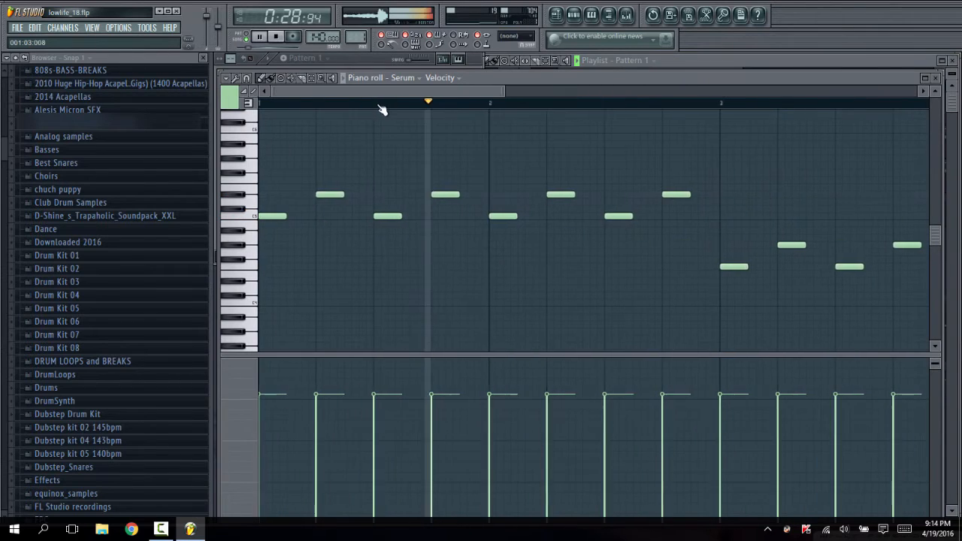
scroll(379, 103, down, 5)
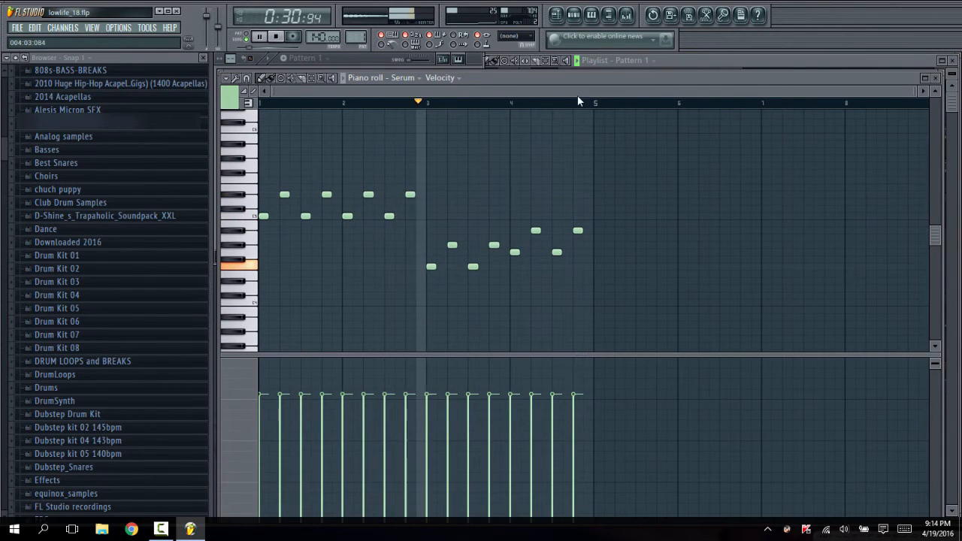
click(935, 78)
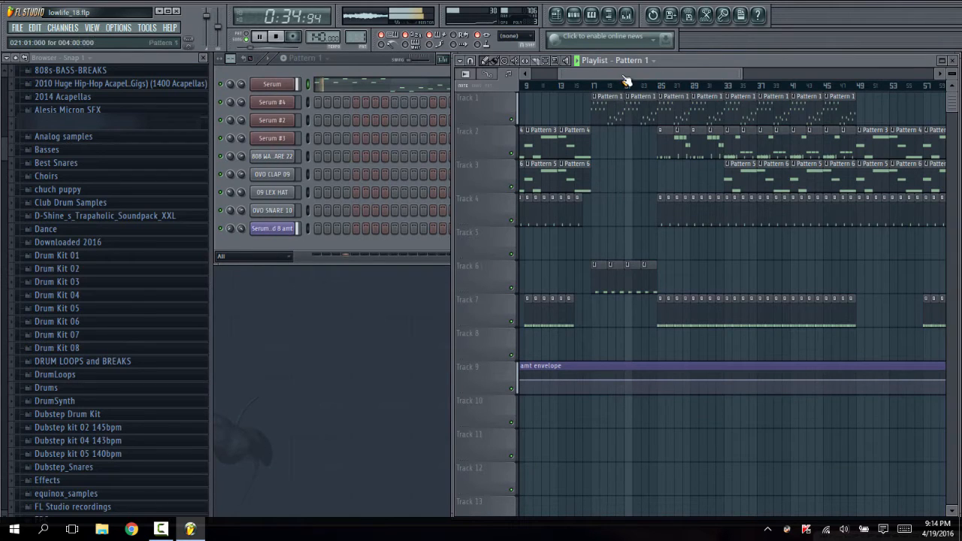
- Adjust the filter cutoff of the Serum channel's PL Pads Pluck preset to 384 Hz and close the synth
drag(605, 75, 557, 75)
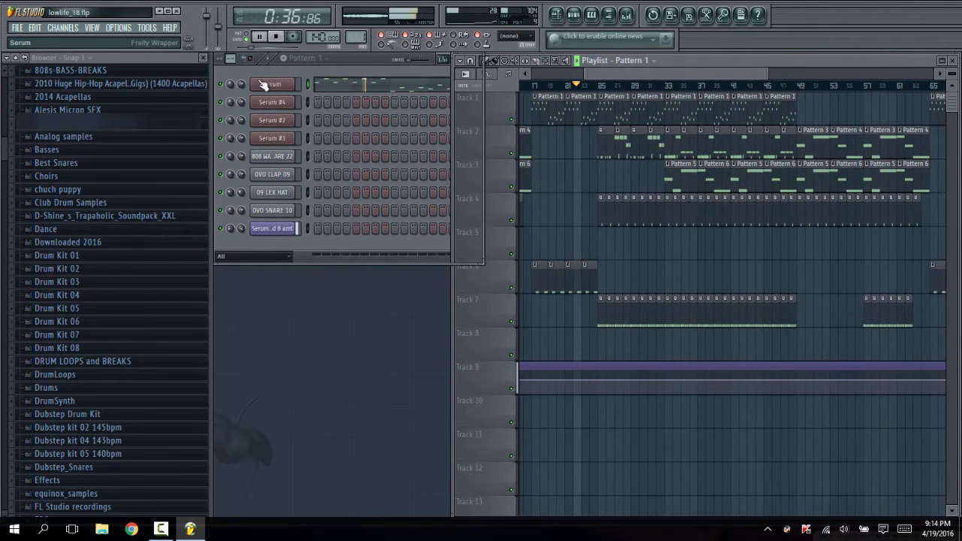
click(272, 83)
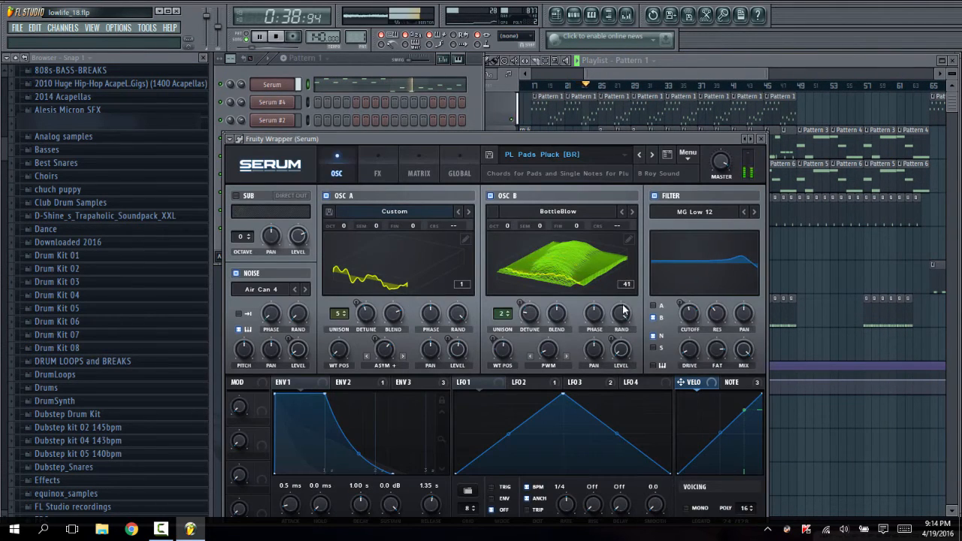
drag(689, 314, 683, 275)
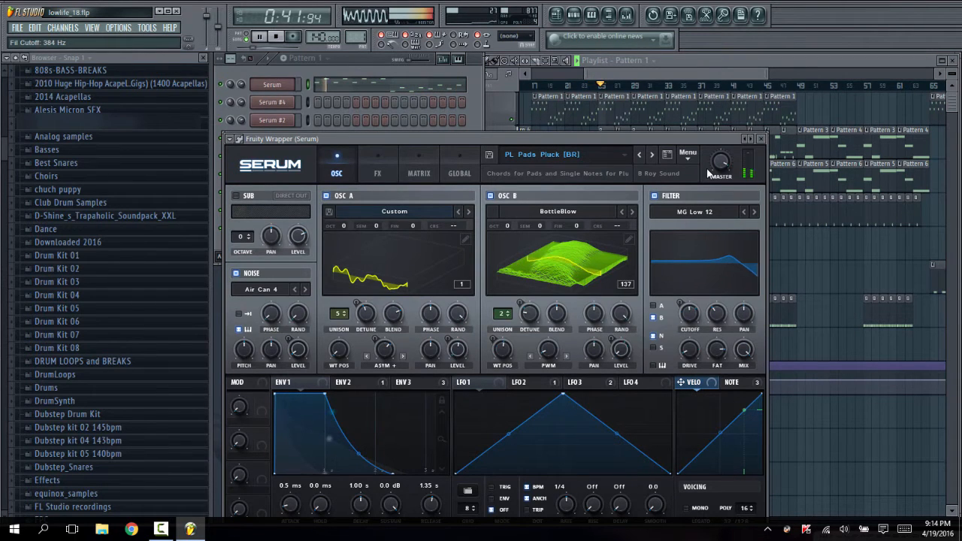
click(761, 138)
click(458, 133)
- Make the Pattern 1 clip at bar 41 on Track 1 unique
click(584, 81)
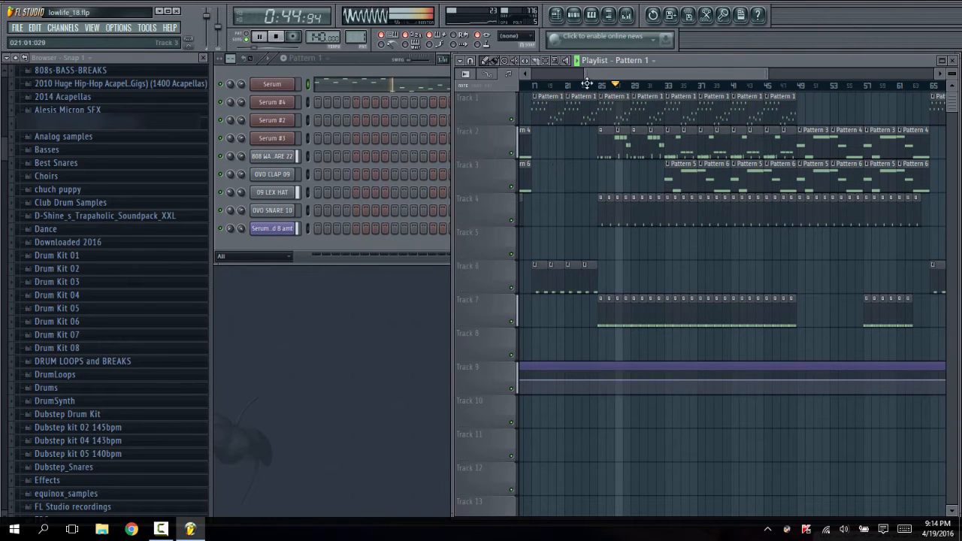
drag(637, 75, 658, 67)
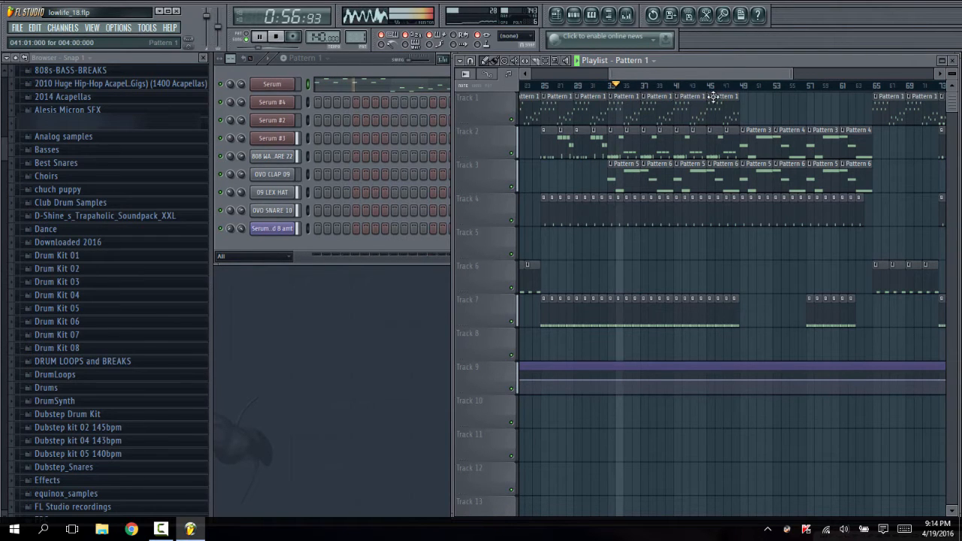
scroll(664, 88, up, 6)
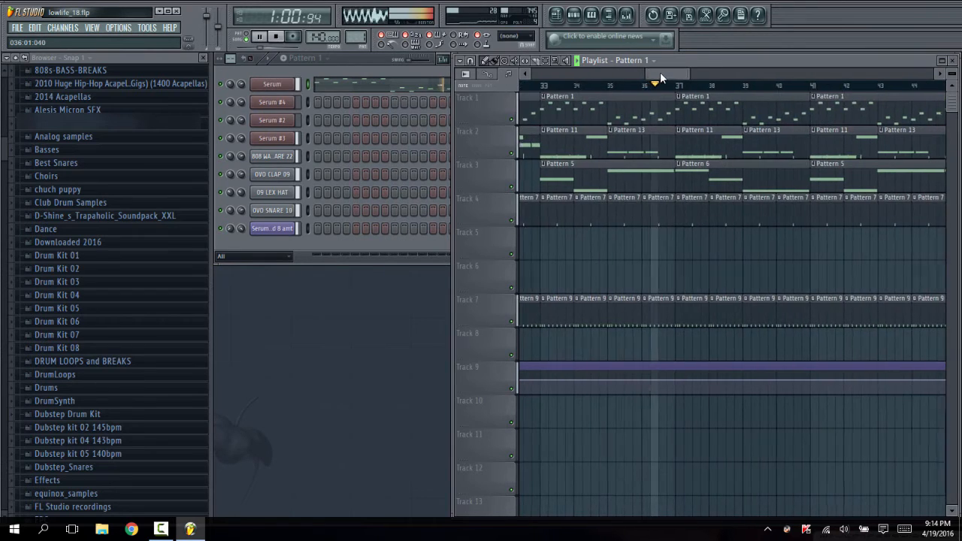
right_click(747, 104)
click(773, 163)
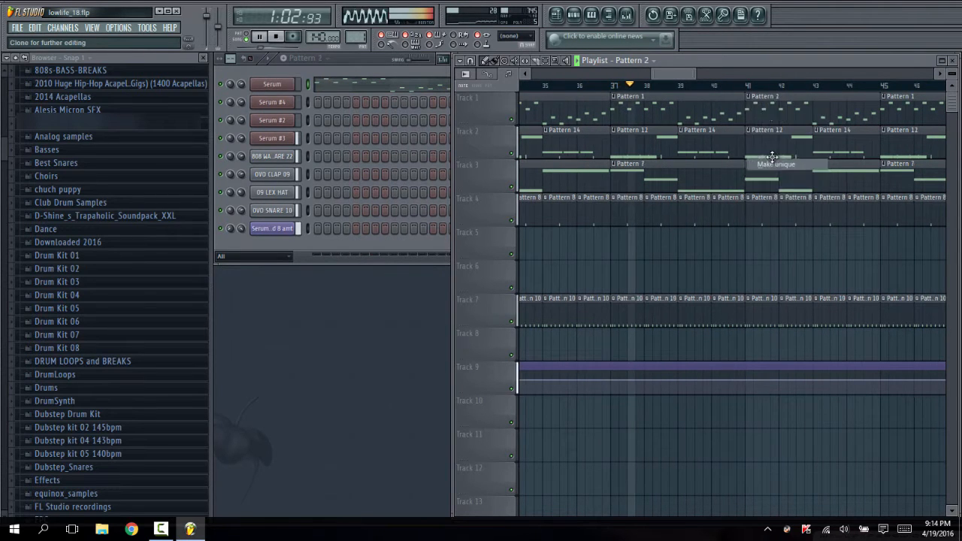
- Transpose all Serum notes of the bar 41 clip on Track 1 up one octave, so the first lands on C6
double_click(769, 100)
scroll(280, 265, up, 2)
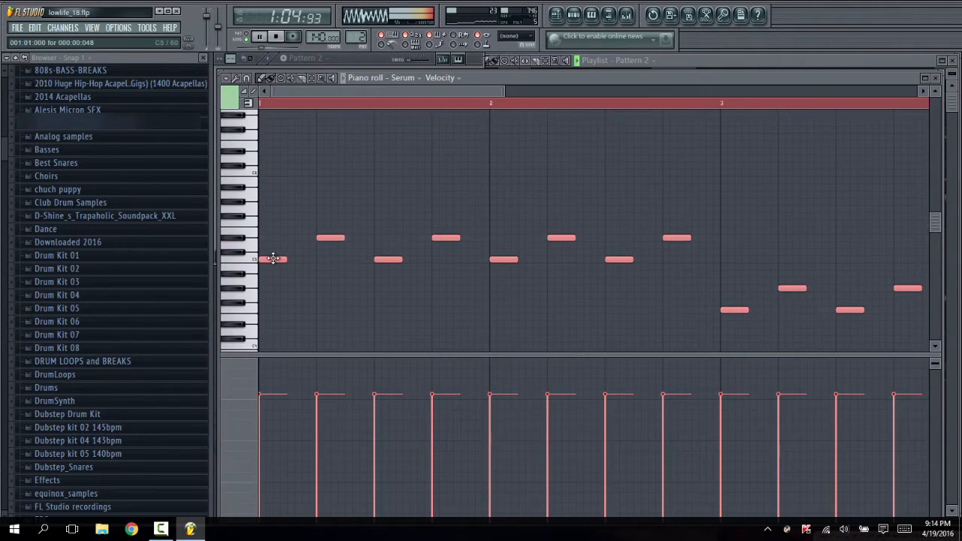
scroll(274, 255, down, 4)
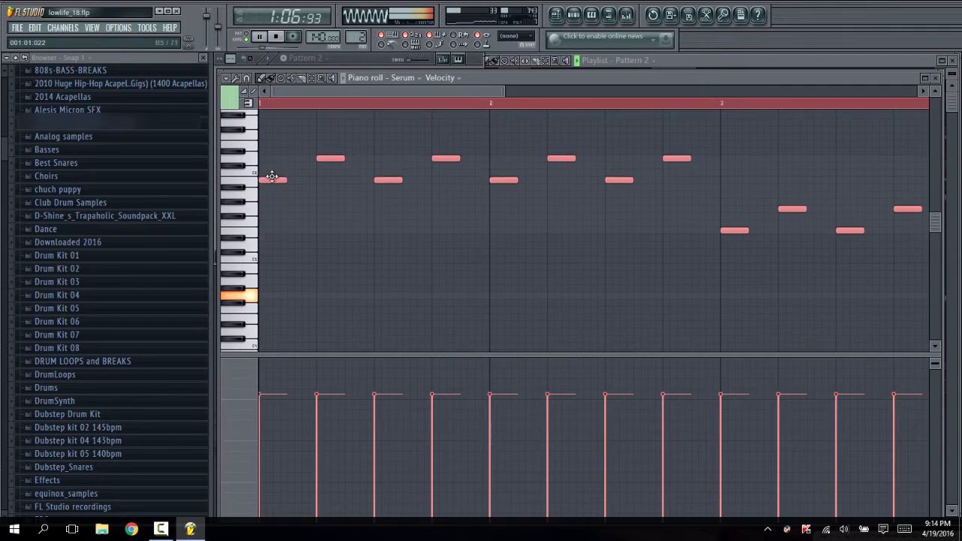
- Replace the Pattern 1 clip at bar 45 on Track 1 with Pattern 2 and close the piano roll
click(699, 64)
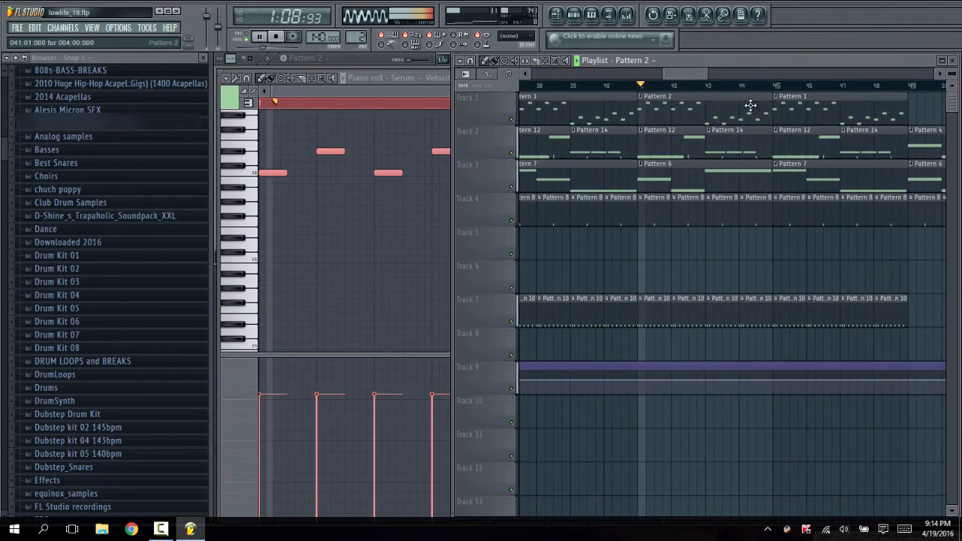
drag(680, 76, 688, 77)
right_click(721, 107)
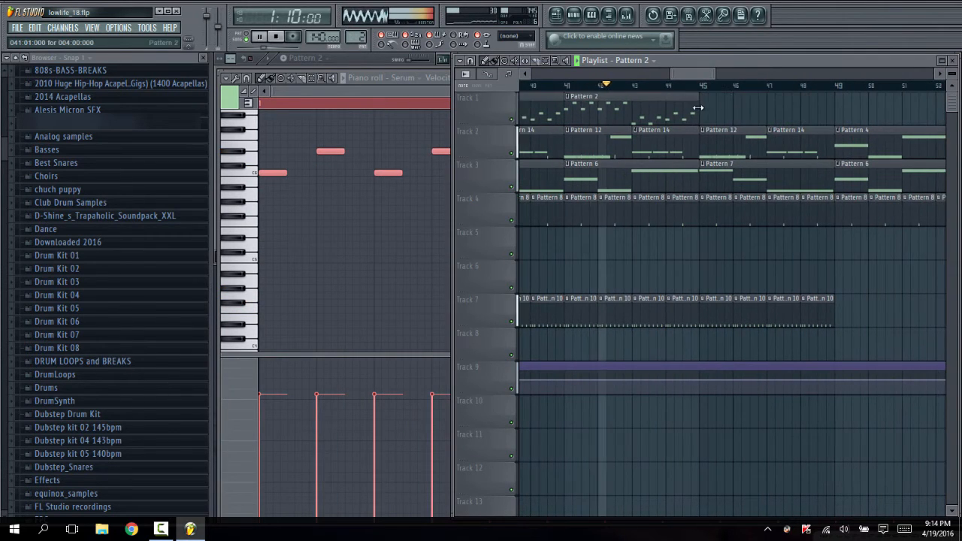
click(705, 107)
click(425, 101)
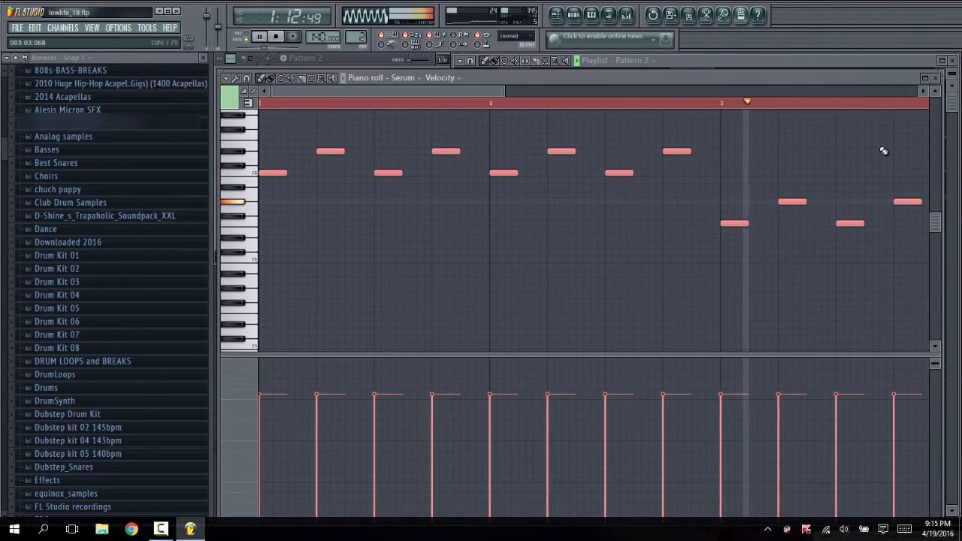
click(937, 80)
- Listen to the section around bars 45 to 47 and stop the playback
scroll(725, 87, down, 8)
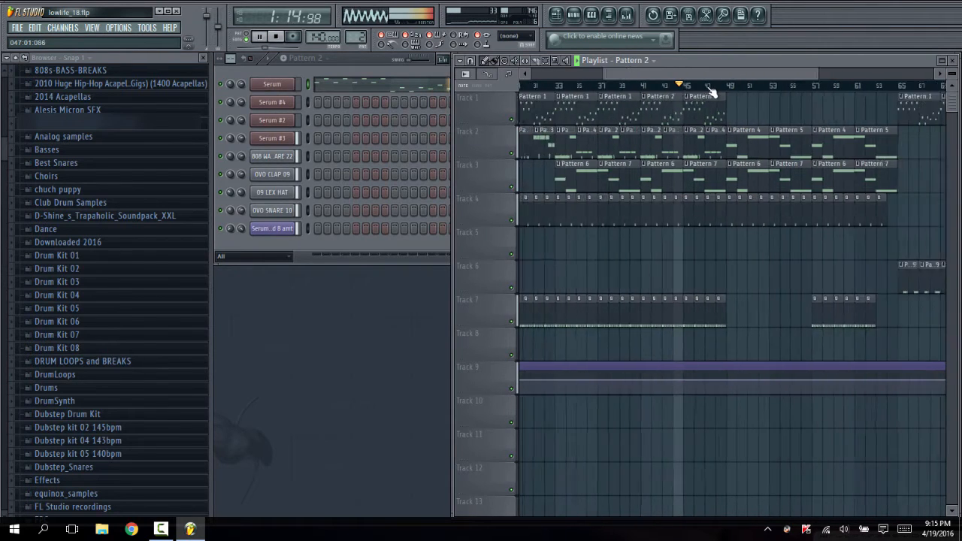
scroll(726, 87, up, 5)
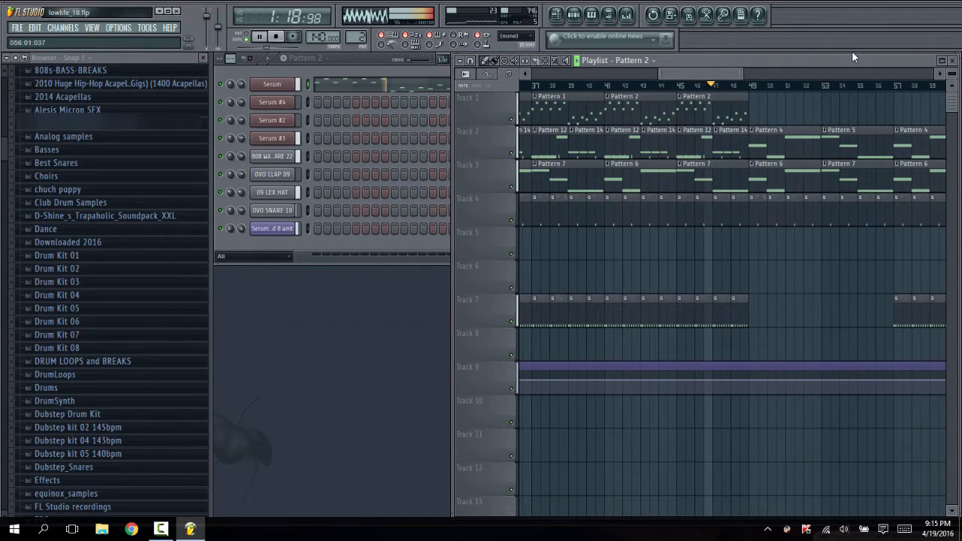
click(277, 38)
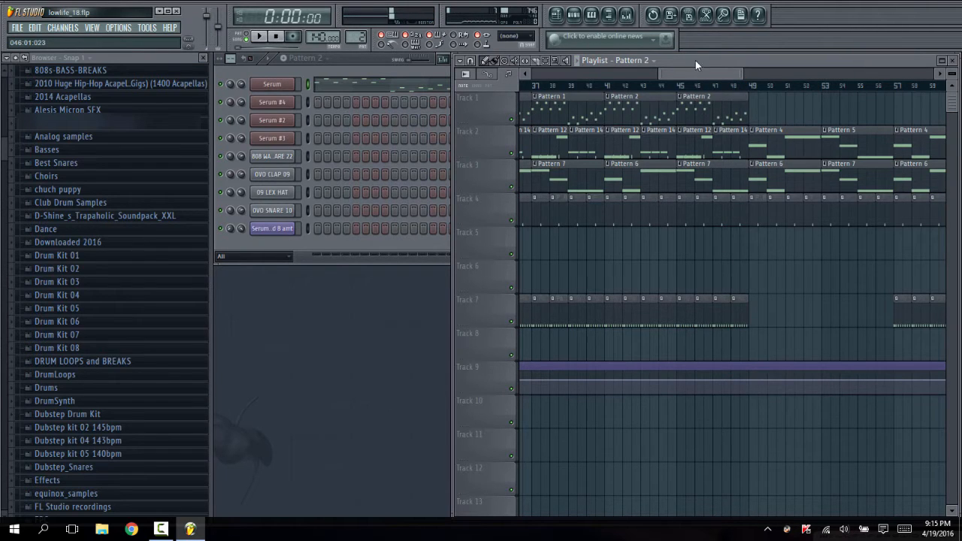
- Look over the whole playlist arrangement from bar 1 to the end of the clips and back to the intro
drag(680, 73, 488, 119)
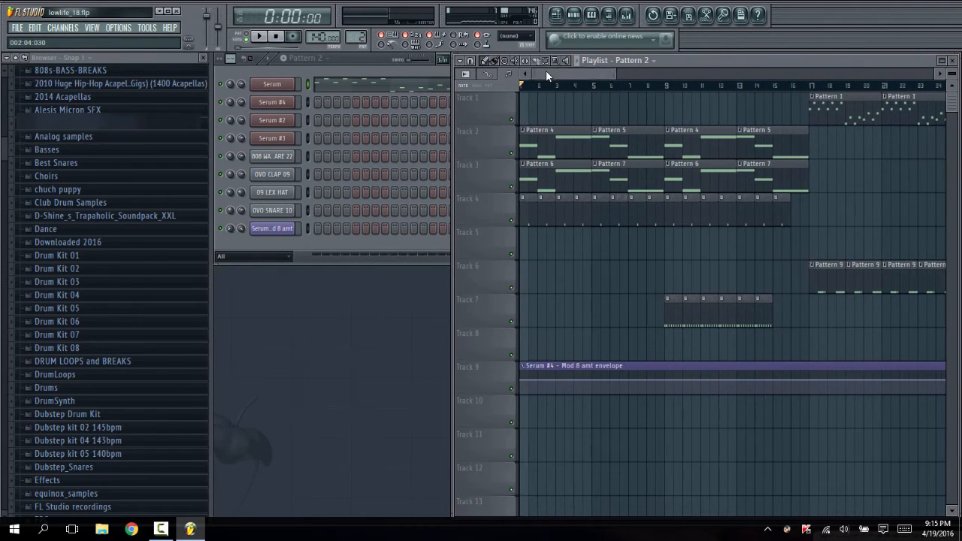
scroll(541, 89, down, 5)
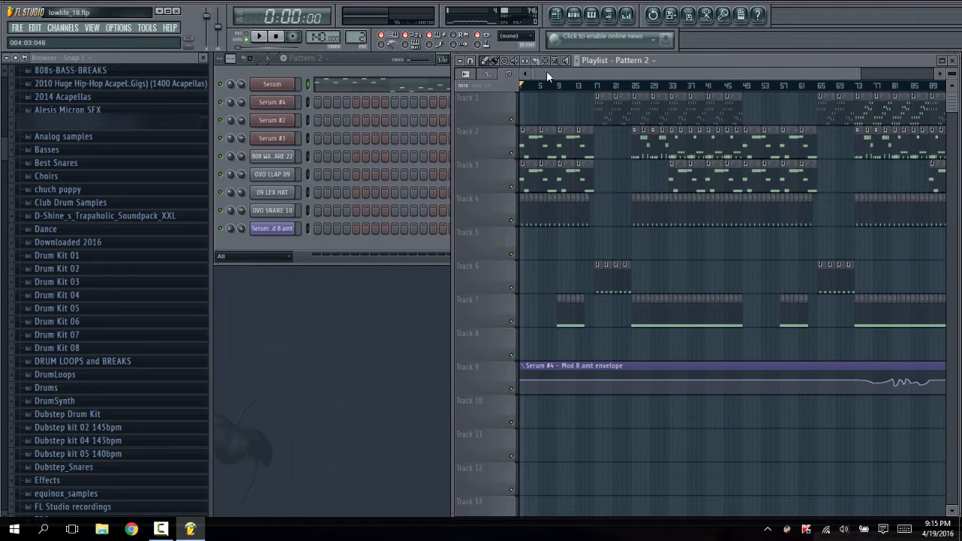
drag(547, 72, 526, 77)
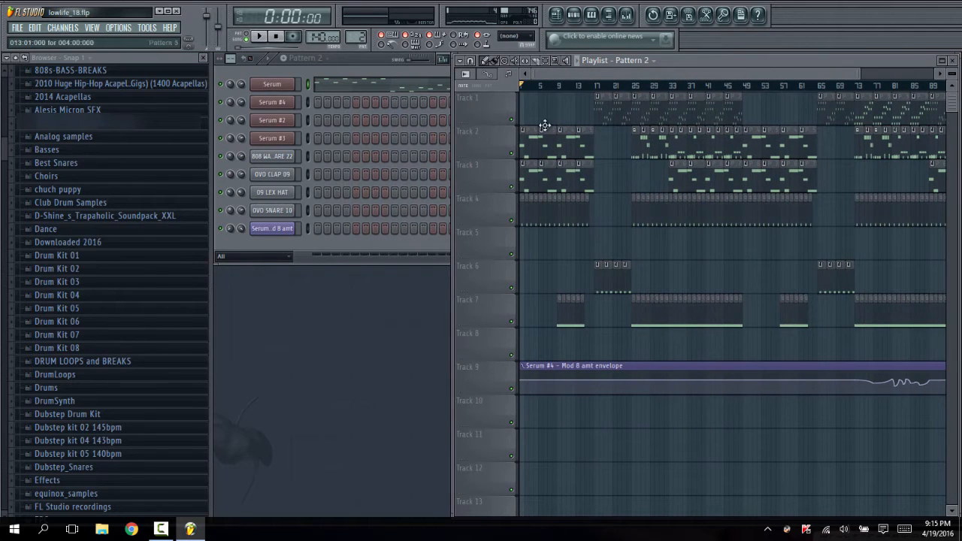
scroll(543, 83, up, 6)
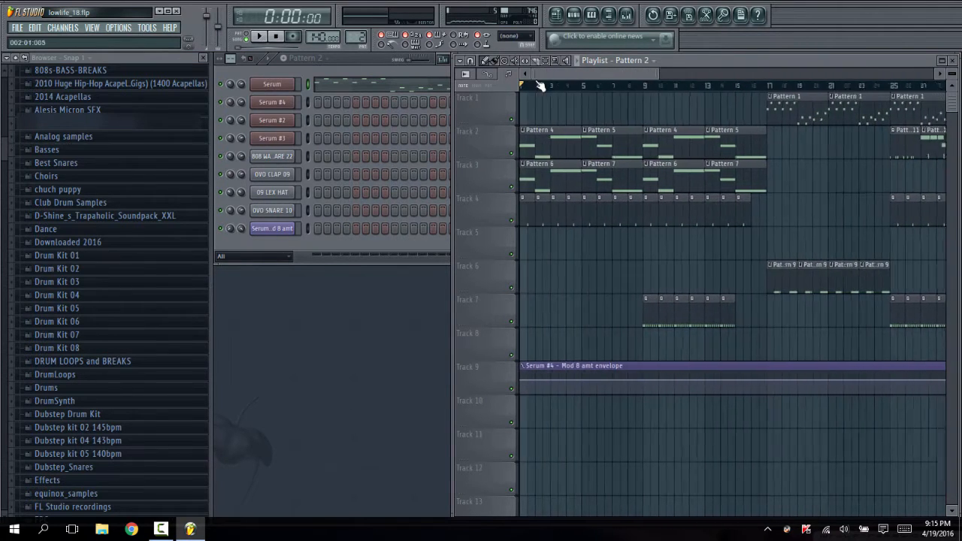
scroll(540, 84, down, 6)
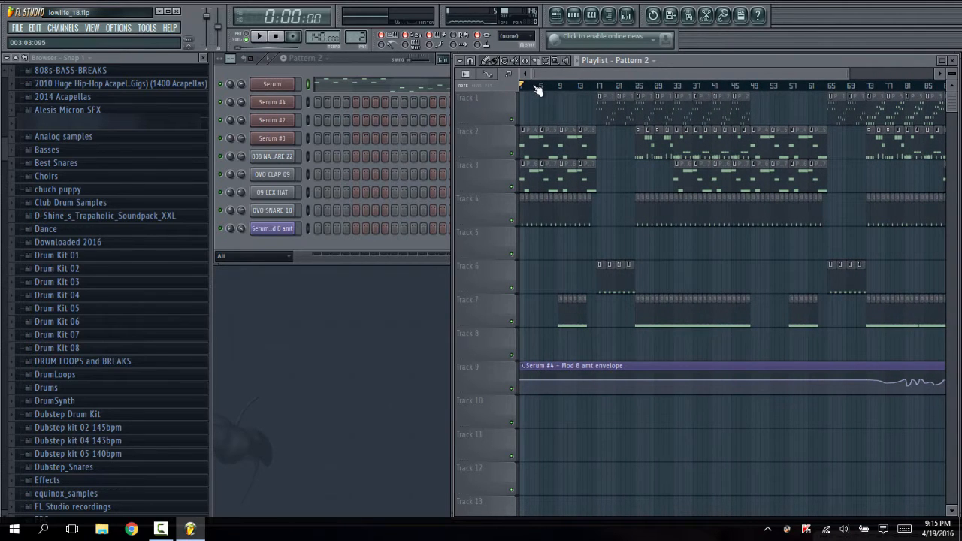
scroll(538, 90, down, 2)
mouse_move(553, 74)
mouse_down()
mouse_move(588, 74)
mouse_move(545, 75)
mouse_up()
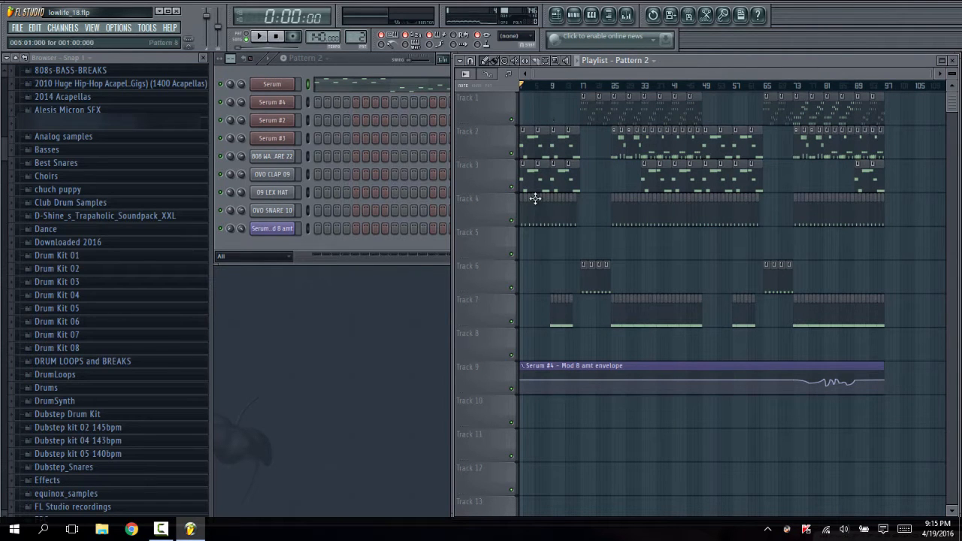
scroll(551, 328, down, 5)
scroll(554, 339, up, 5)
scroll(559, 89, up, 5)
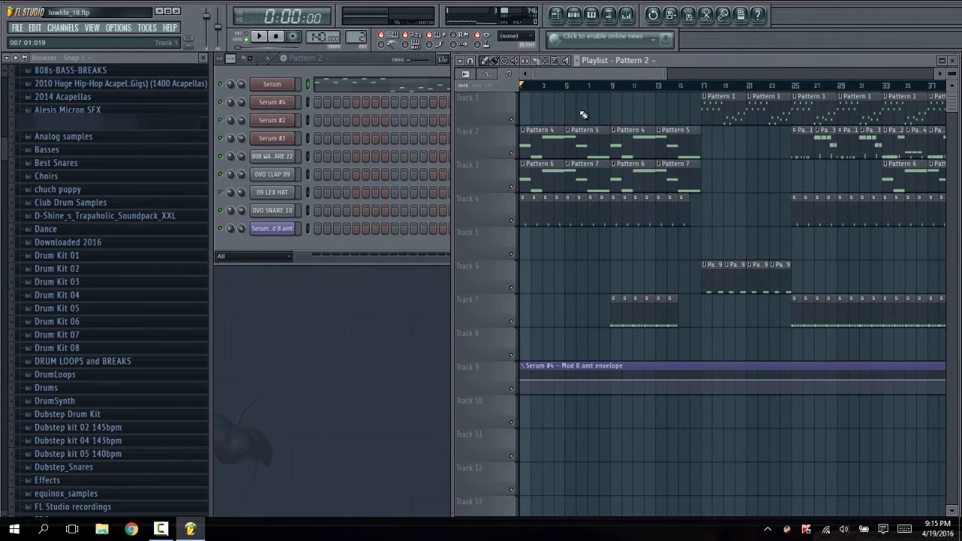
- Examine the oscillator, filter and envelope settings of the PL Pads Pluck patch on the Serum channel, and close its windows
click(349, 61)
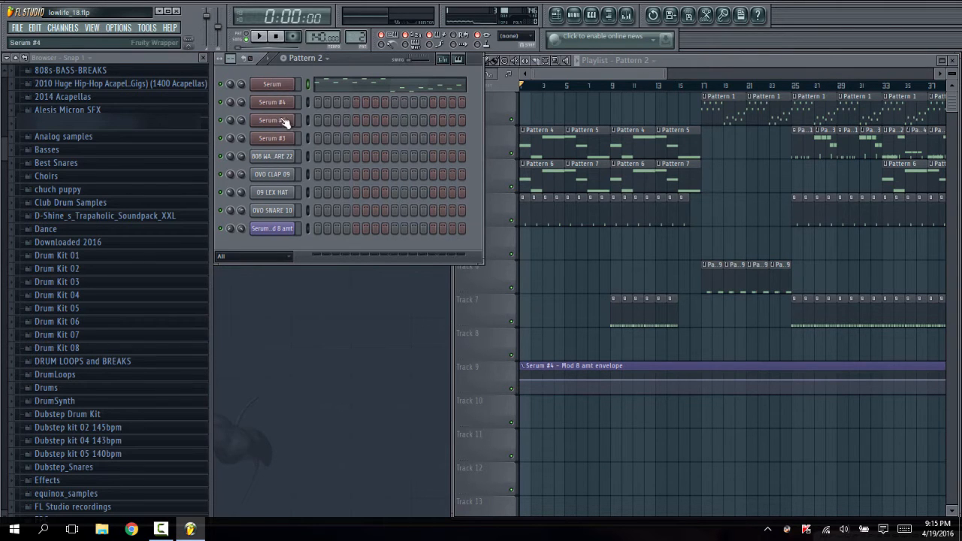
click(274, 86)
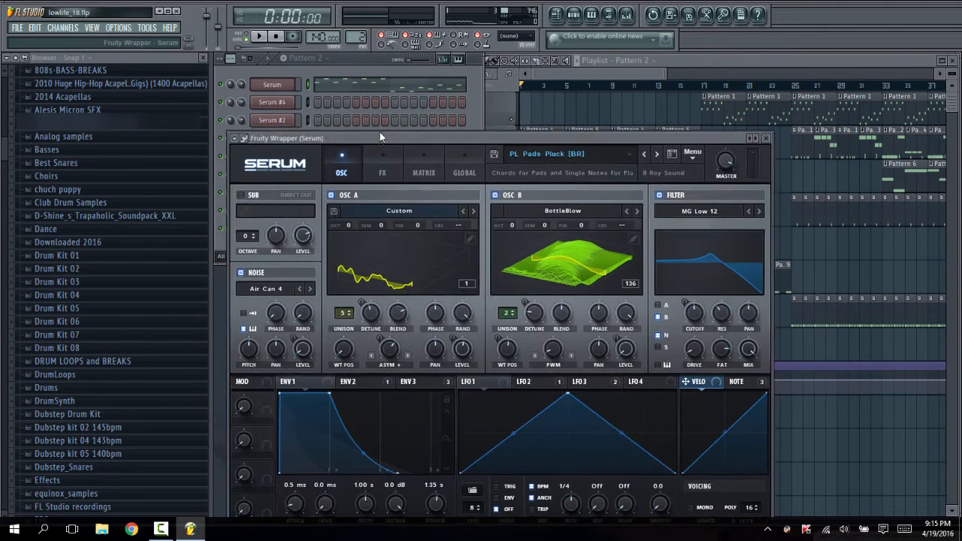
drag(364, 137, 402, 77)
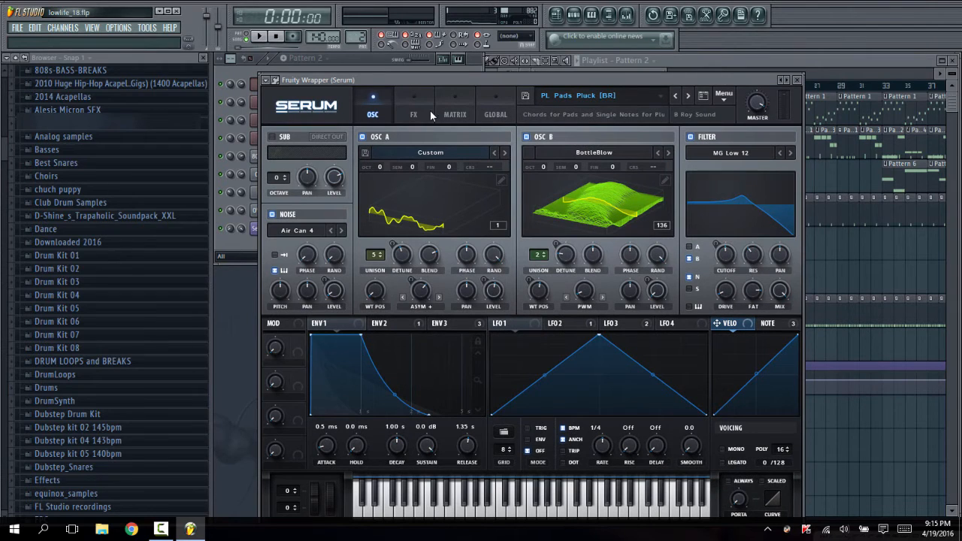
click(799, 80)
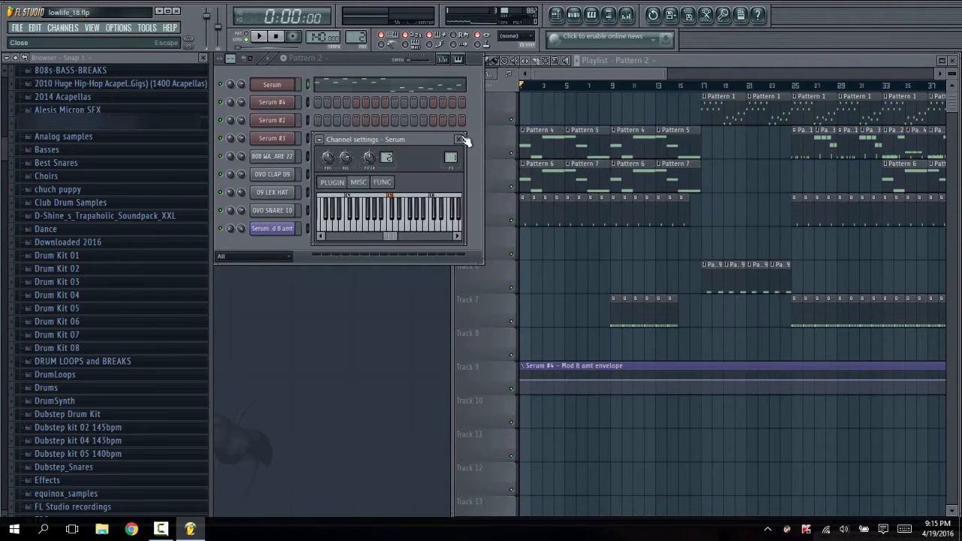
click(459, 139)
click(269, 85)
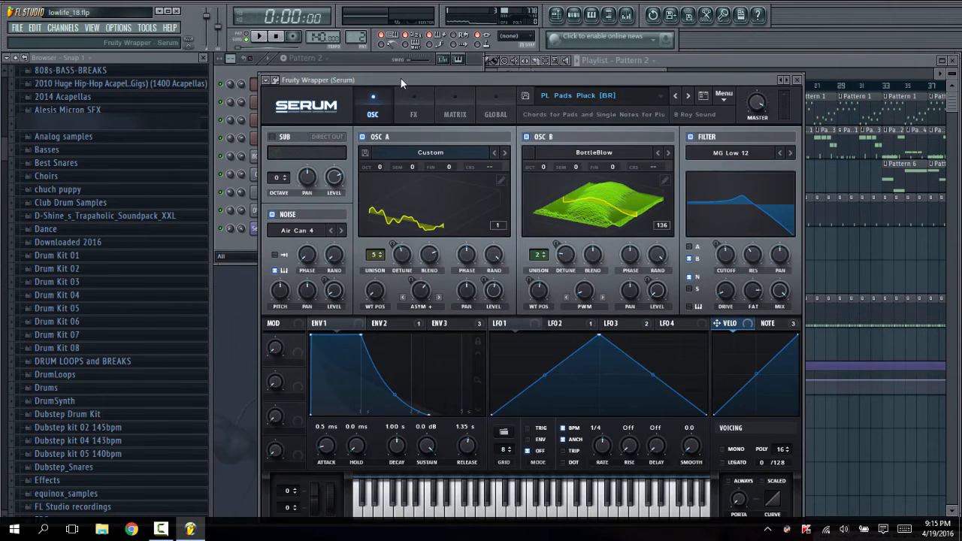
drag(400, 78, 375, 63)
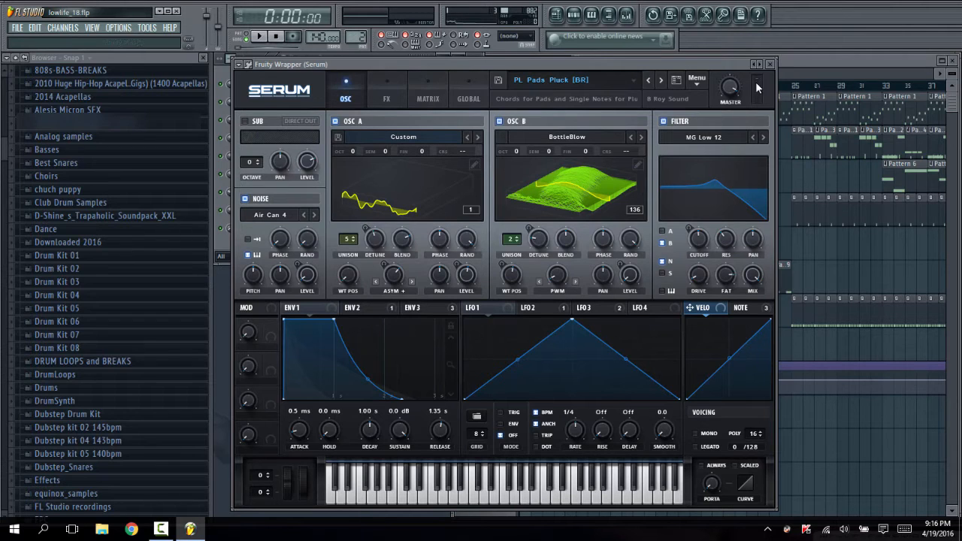
click(771, 64)
click(459, 140)
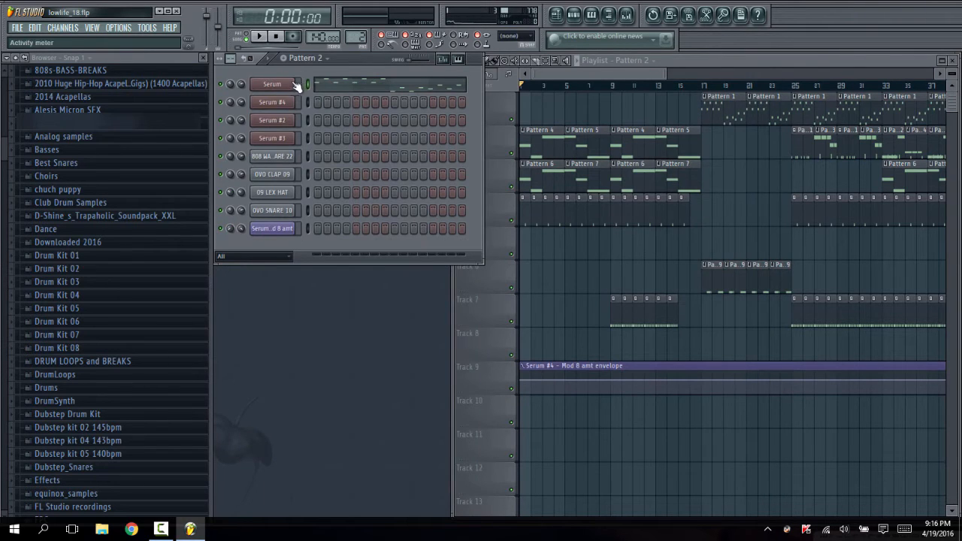
click(281, 84)
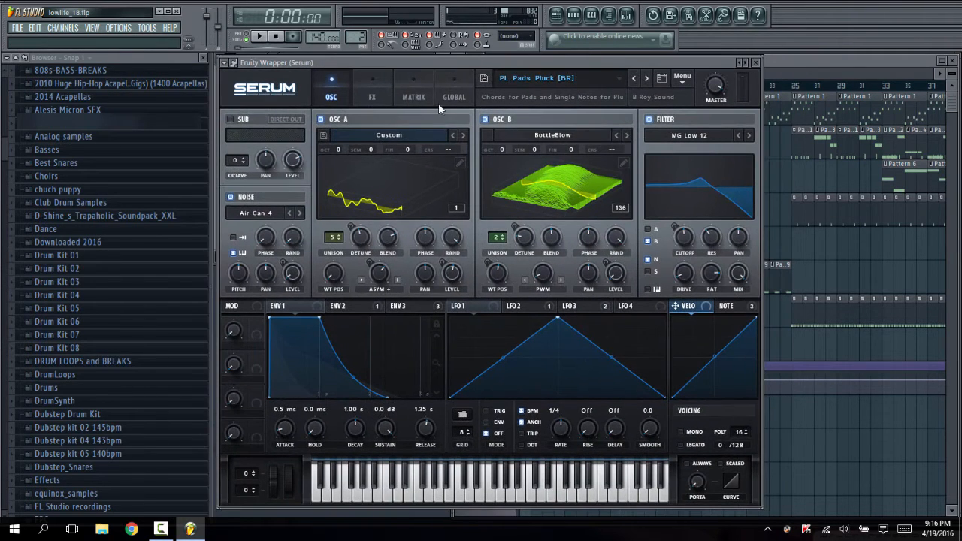
mouse_move(393, 62)
mouse_down()
mouse_move(393, 84)
mouse_move(396, 73)
mouse_up()
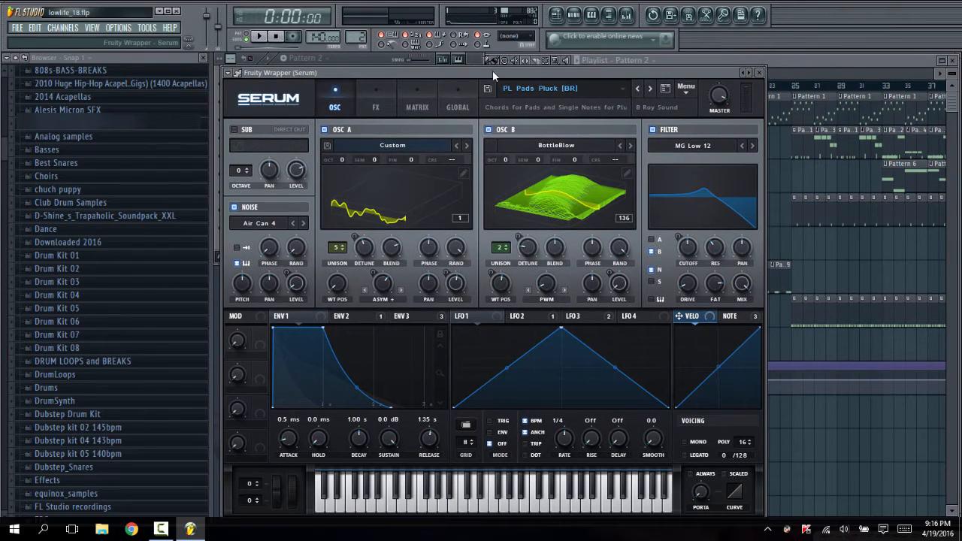
drag(493, 72, 515, 67)
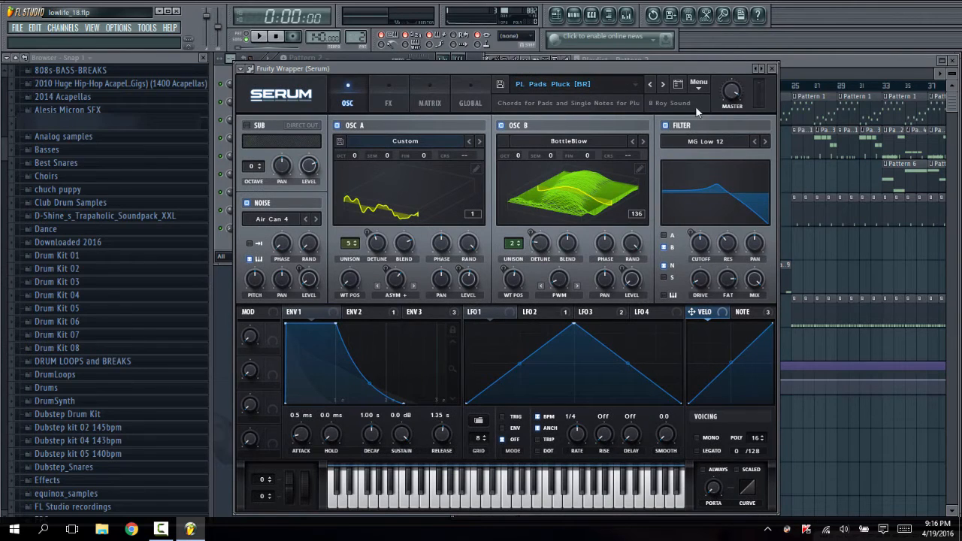
click(775, 69)
click(459, 141)
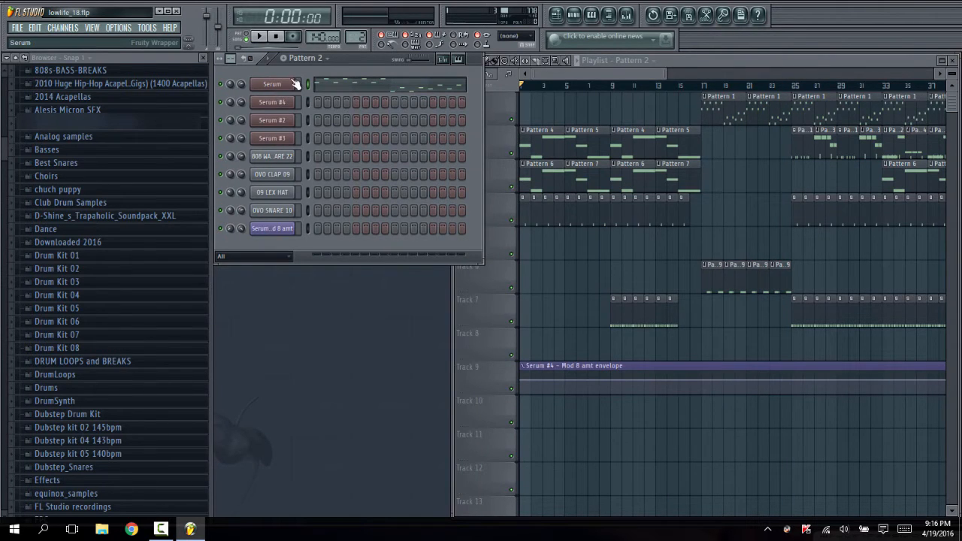
- Open the Serum, Serum #4, Serum #2 and Serum #3 channels in turn to compare their patches
click(287, 86)
drag(406, 68, 493, 109)
click(281, 104)
drag(410, 95, 502, 84)
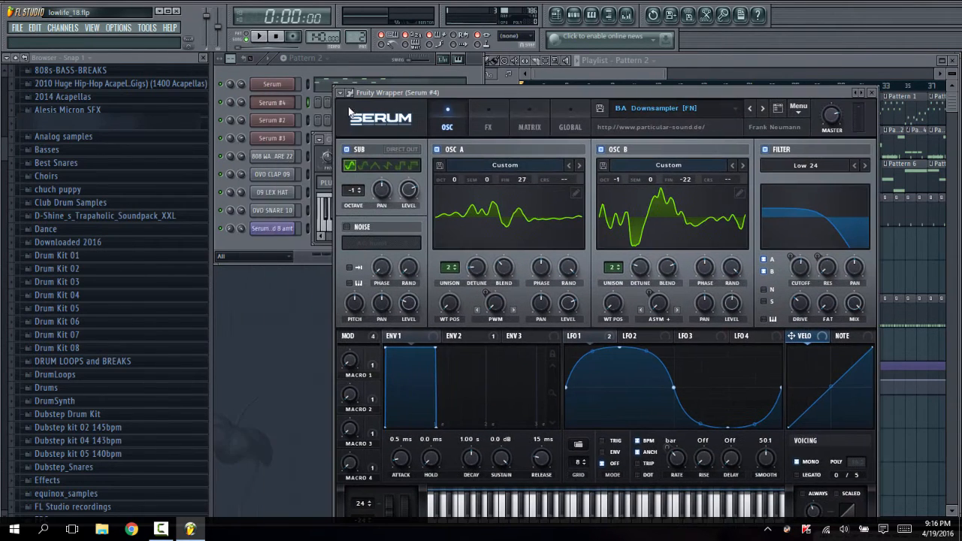
click(270, 122)
drag(371, 102, 377, 81)
click(277, 138)
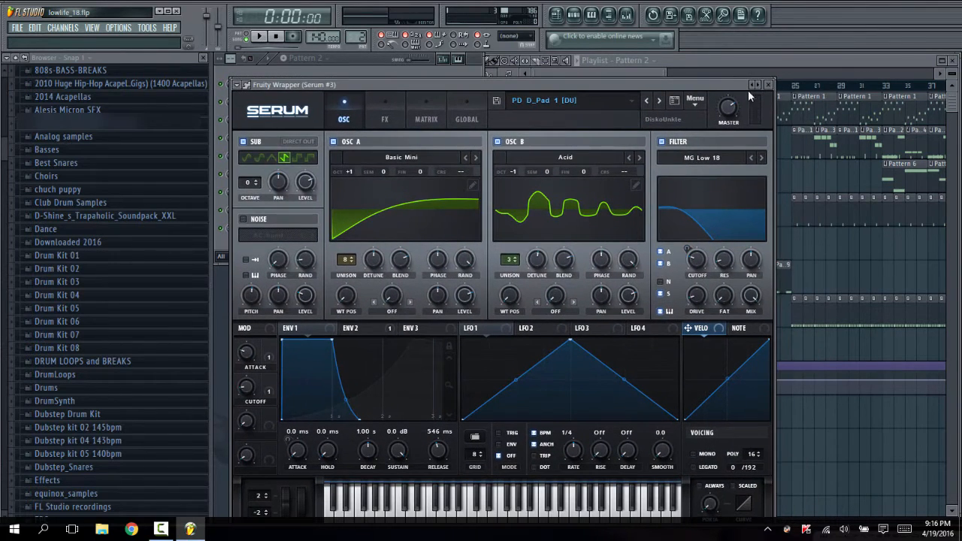
click(767, 84)
- Play Pattern 2 with the Serum channel's PL Pads Pluck patch open, stop the playback and close the plugin and channel settings
click(275, 86)
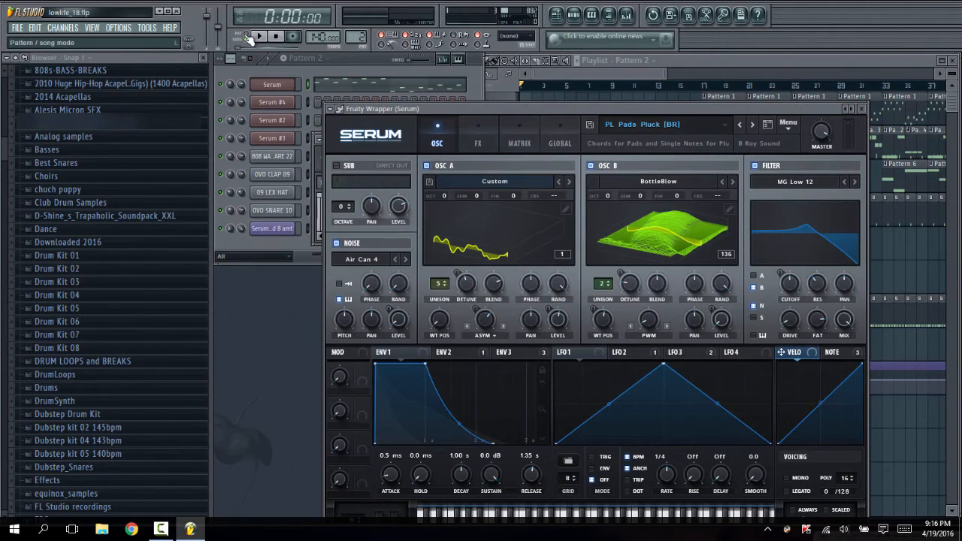
click(259, 36)
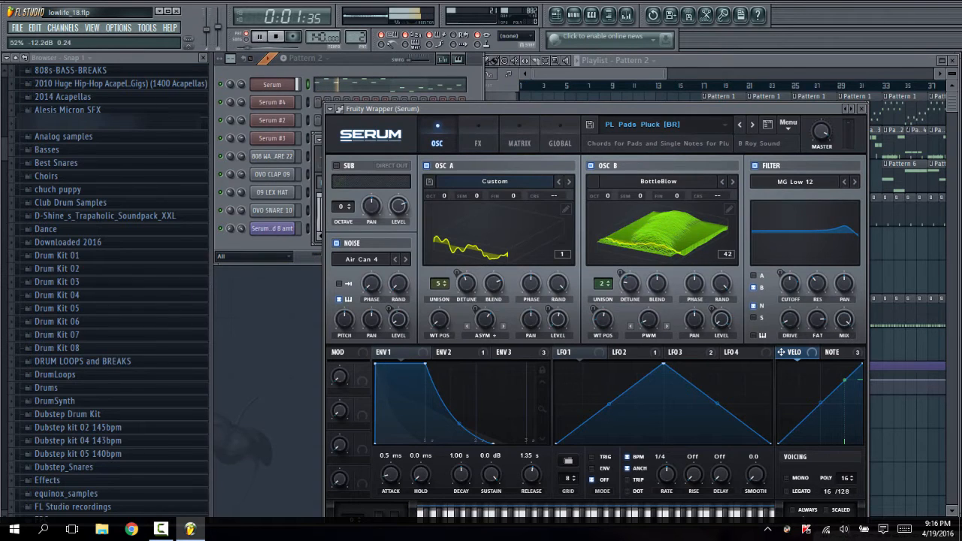
drag(382, 109, 348, 60)
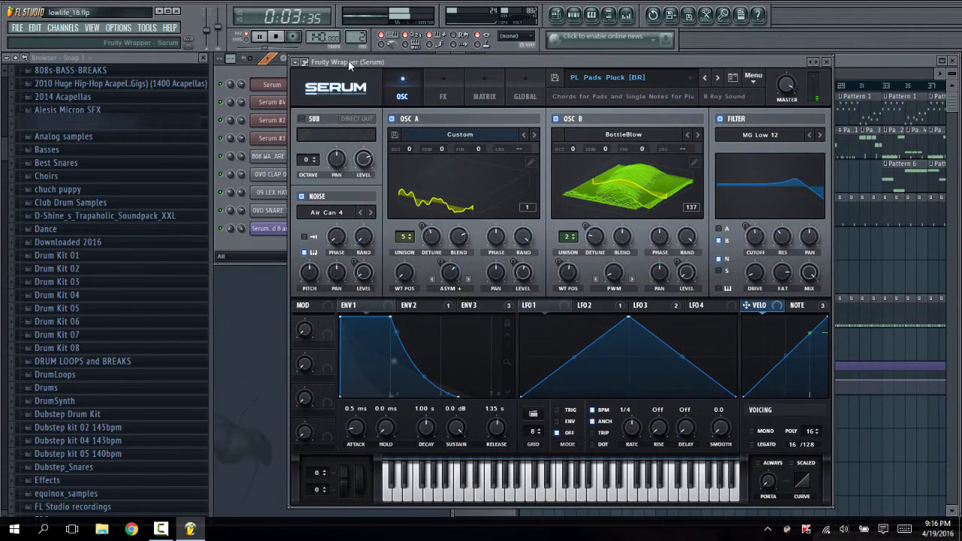
drag(760, 311, 784, 259)
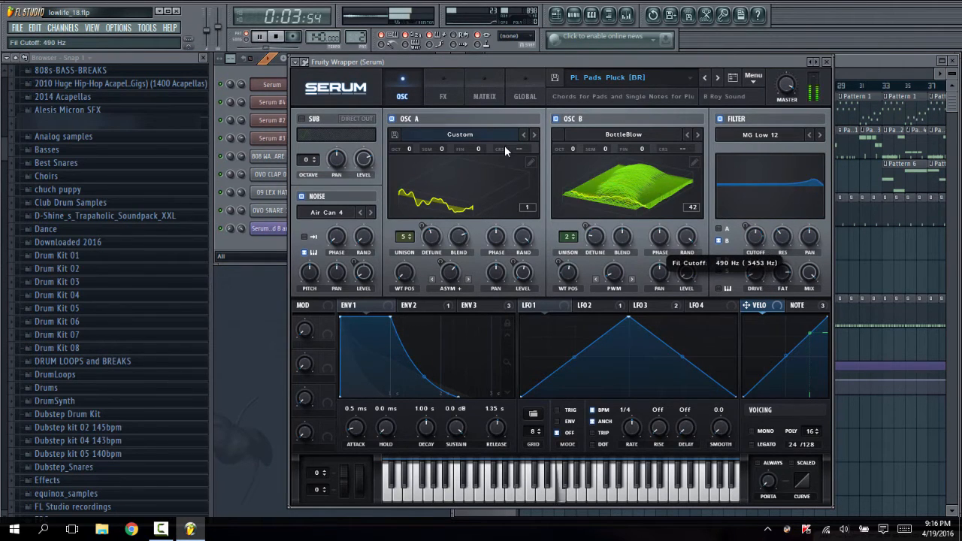
click(276, 36)
drag(492, 66, 479, 64)
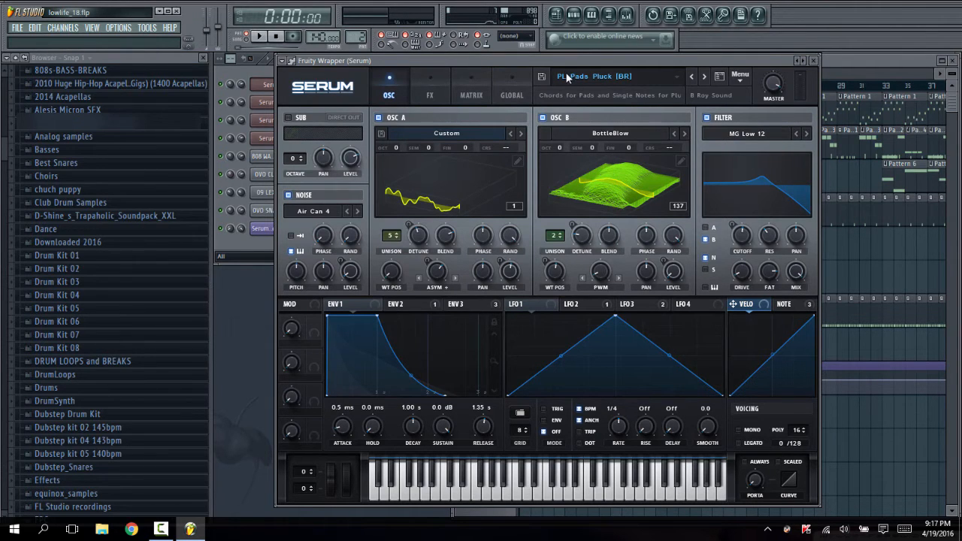
drag(550, 60, 496, 78)
click(762, 80)
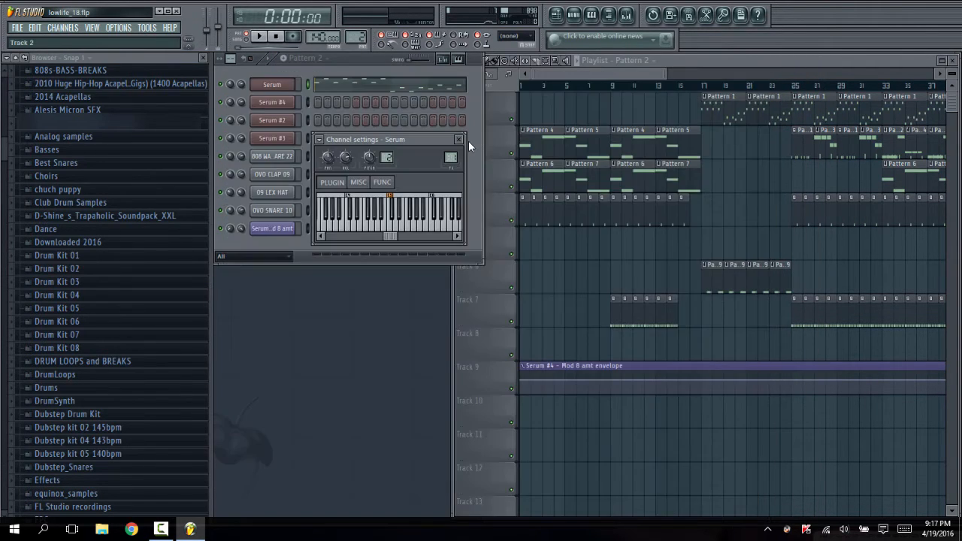
click(458, 139)
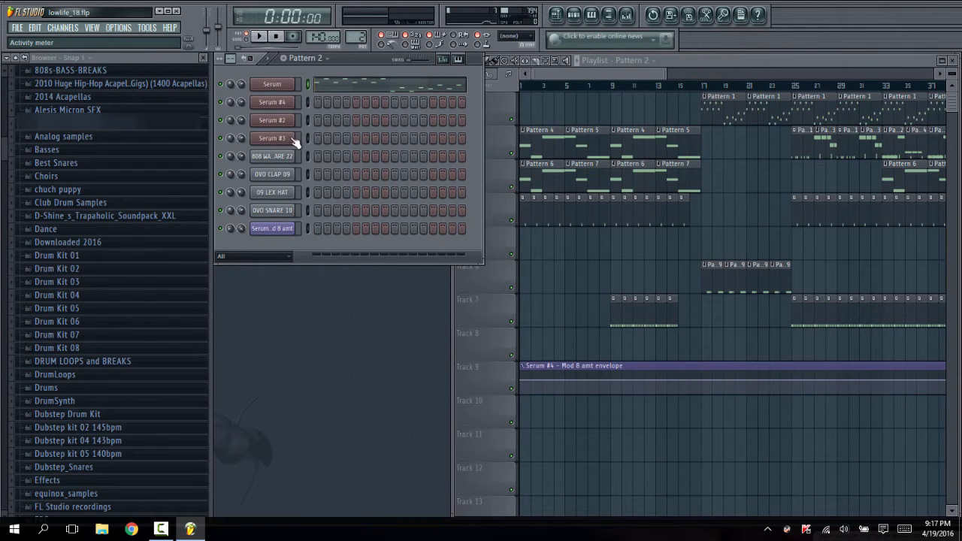
- Examine the BA The Realest patch on the Serum #2 channel and close its windows
click(275, 120)
drag(387, 80, 381, 214)
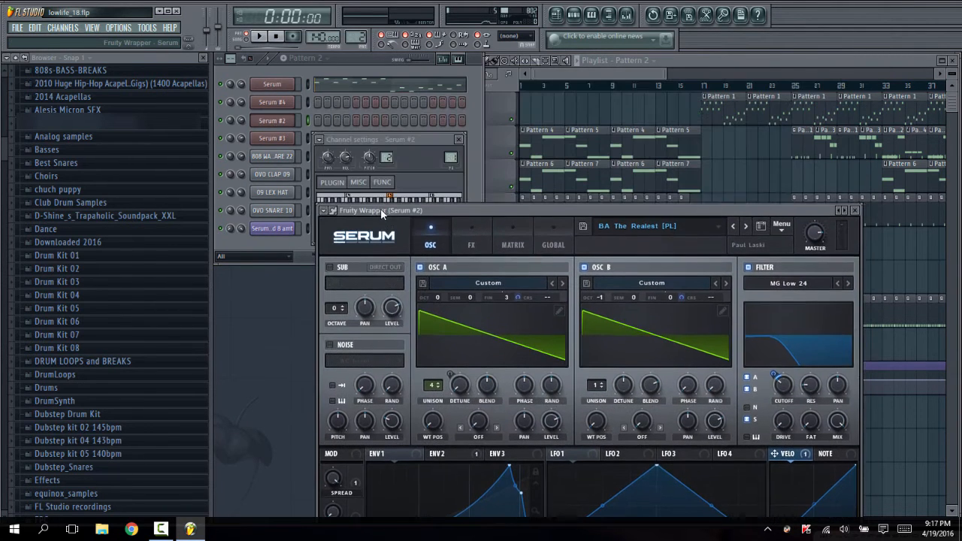
click(458, 139)
drag(462, 214, 405, 100)
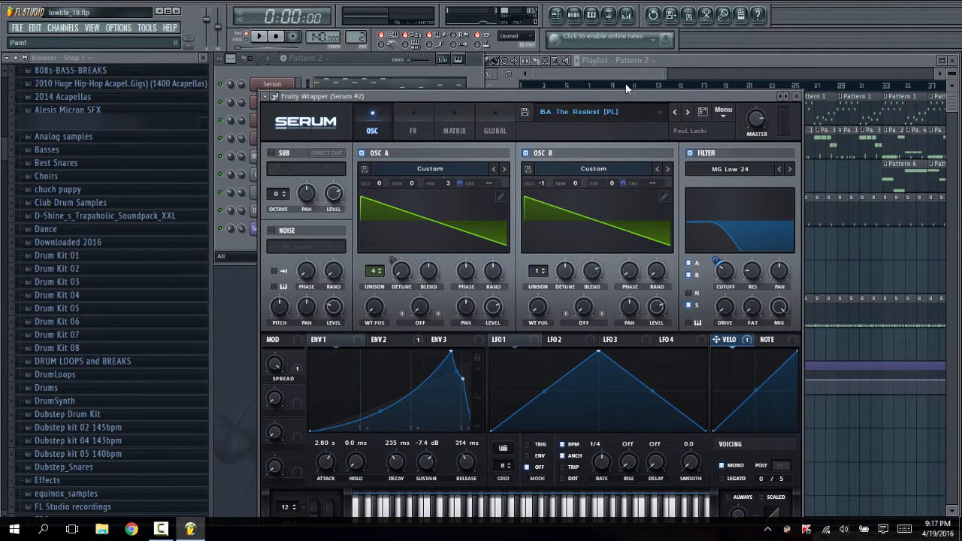
click(796, 96)
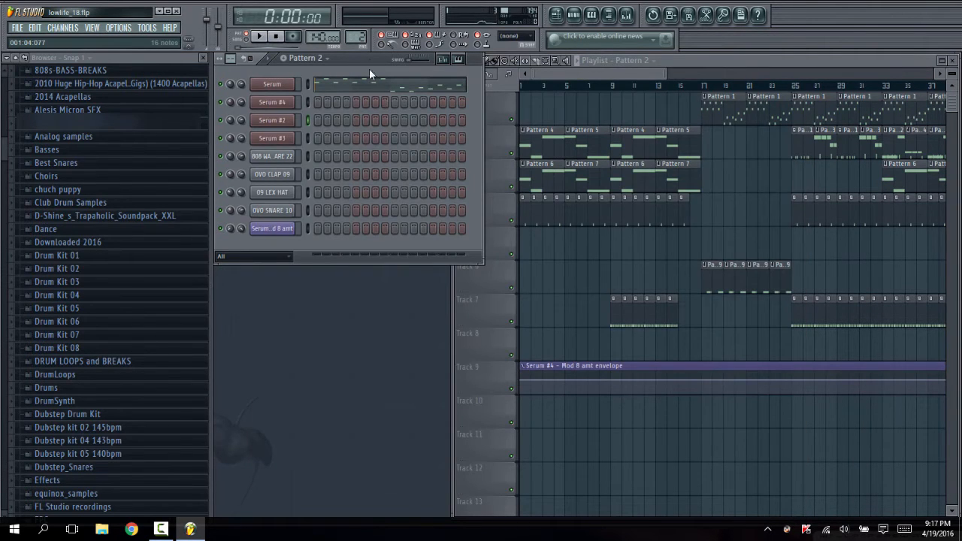
- Look over the playlist arrangement from the intro to around bar 33 and return to bar 1
click(549, 75)
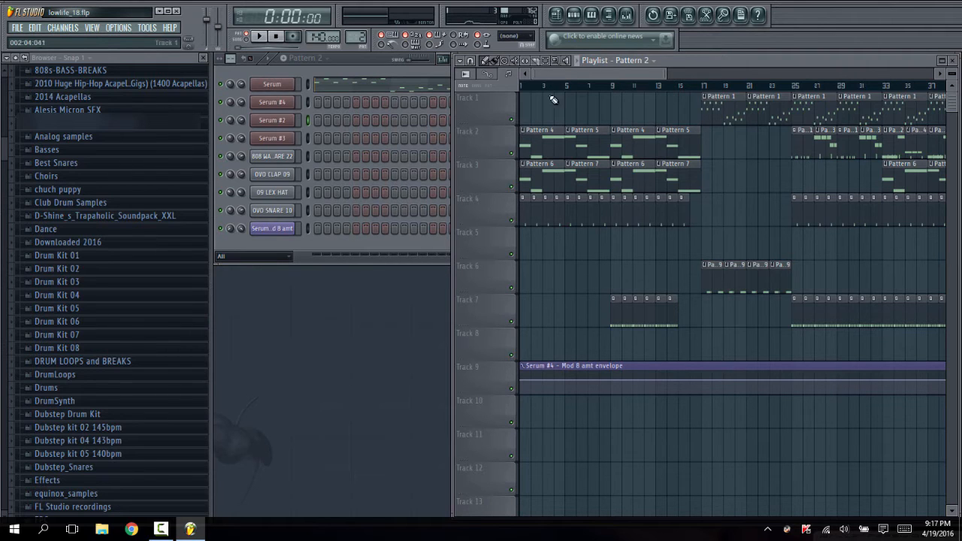
drag(572, 74, 575, 75)
drag(402, 50, 400, 93)
scroll(562, 91, down, 5)
scroll(562, 91, up, 5)
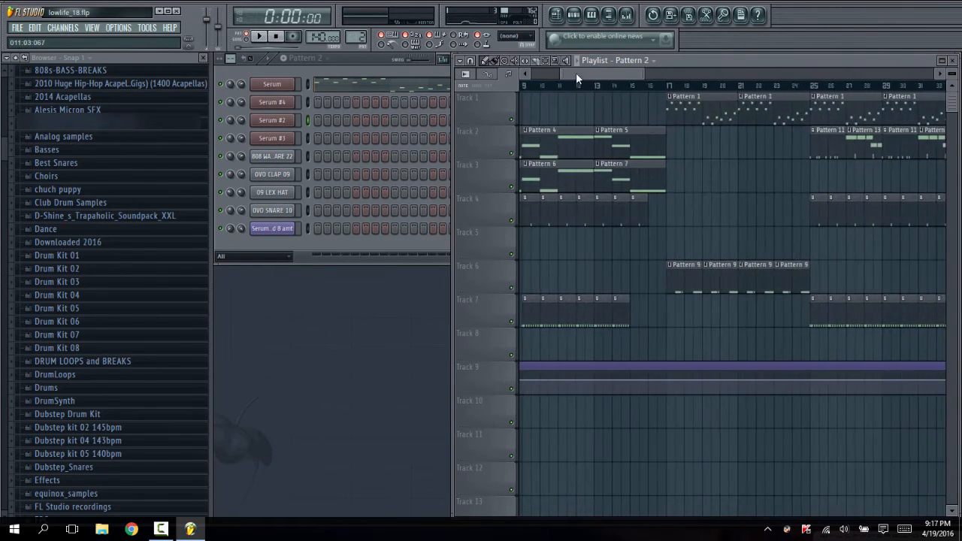
drag(576, 73, 531, 74)
- Examine the PD D_Pad 1 patch on the Serum #3 channel and close its windows
click(284, 139)
click(284, 139)
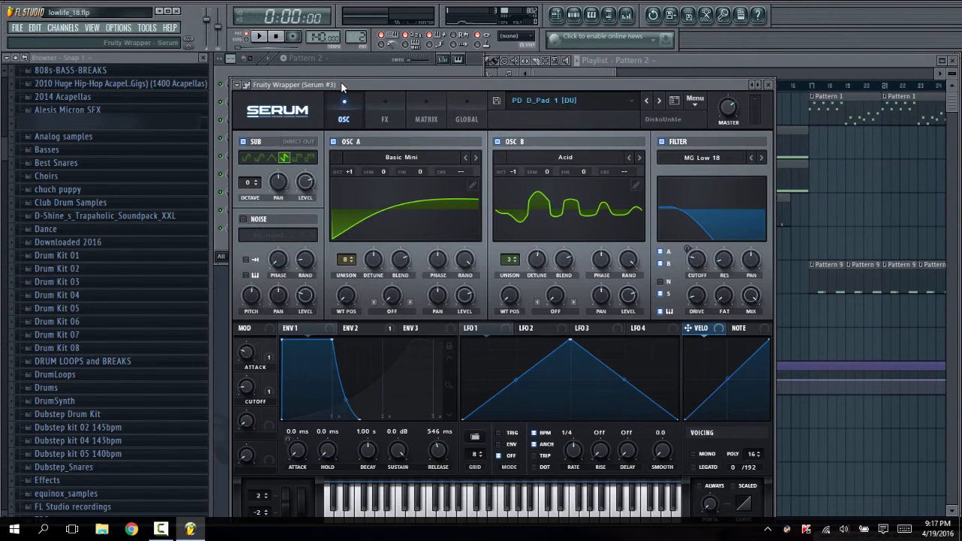
drag(340, 81, 336, 91)
click(763, 94)
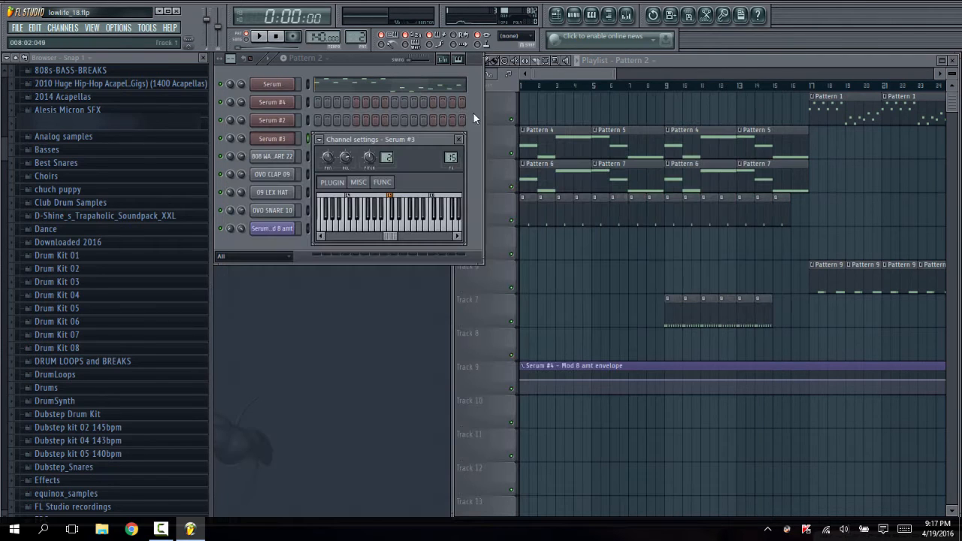
click(457, 139)
- View the playlist section where Pattern 1 enters and review the PL Pads Pluck patch on the Serum channel
click(721, 72)
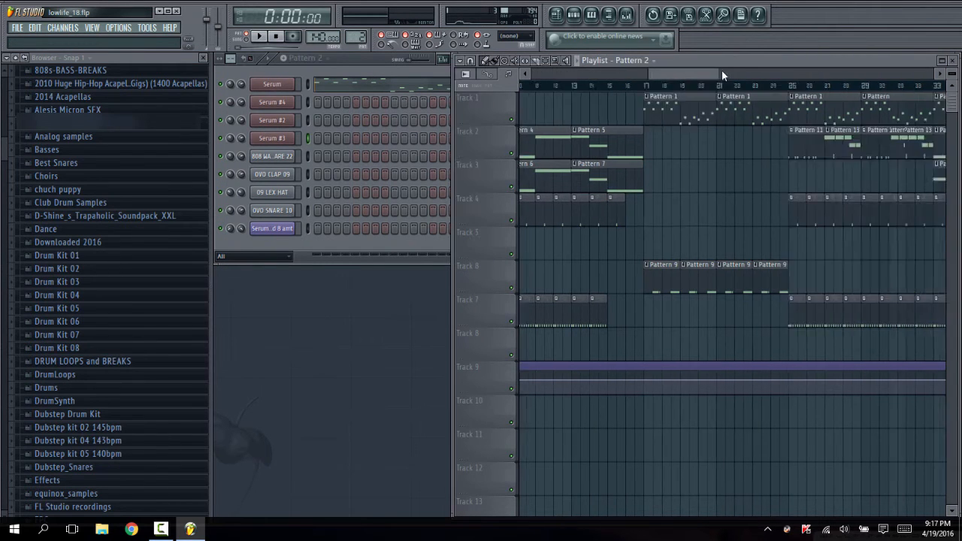
click(262, 83)
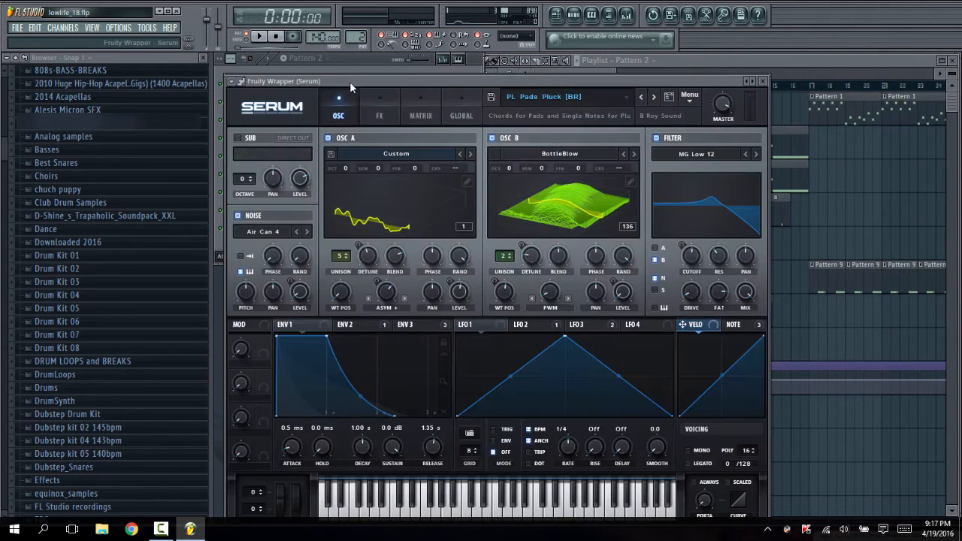
mouse_move(350, 81)
mouse_down()
mouse_move(372, 81)
mouse_move(358, 79)
mouse_up()
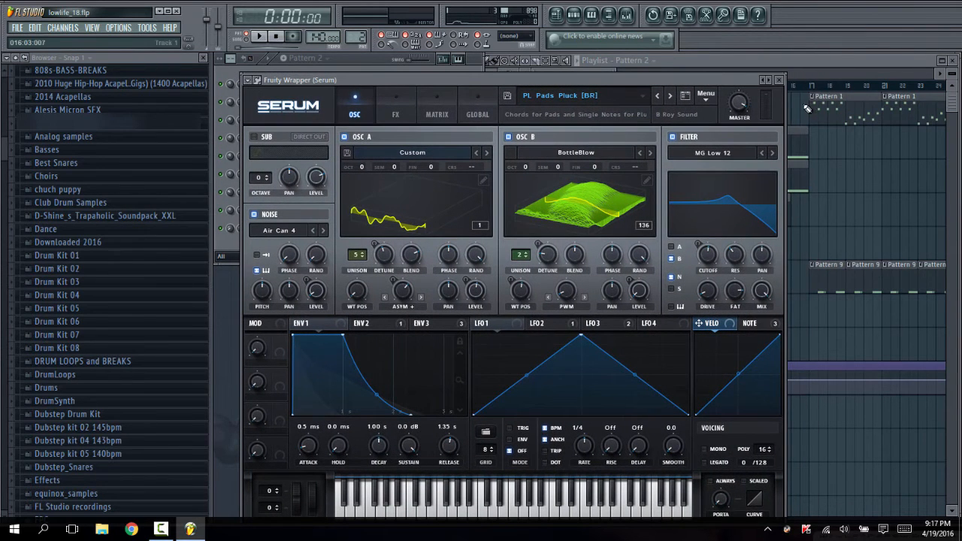
click(781, 80)
click(458, 140)
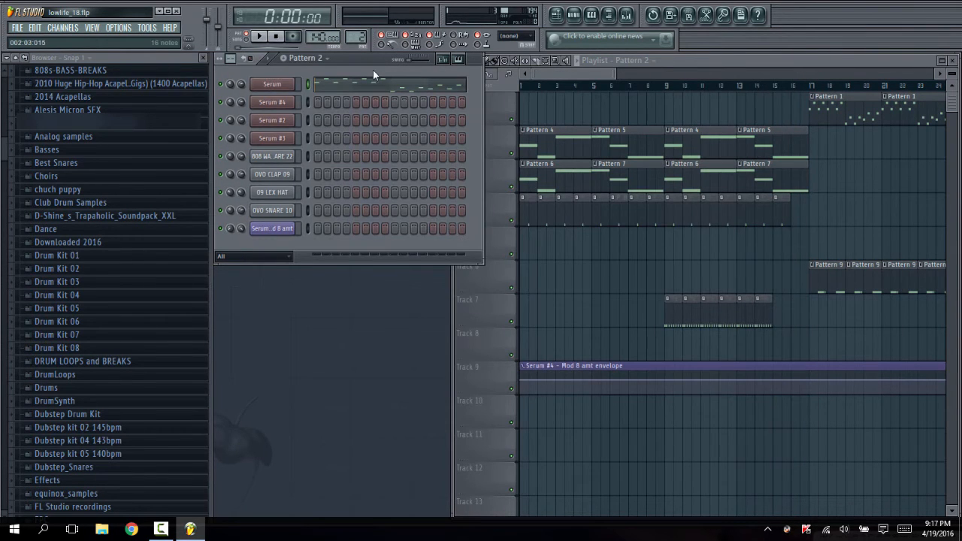
click(290, 84)
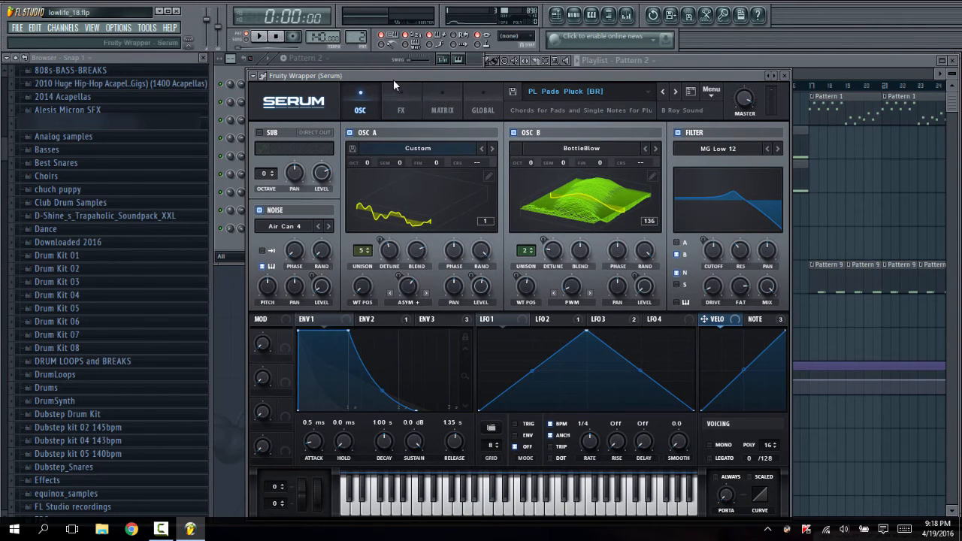
drag(393, 78, 387, 75)
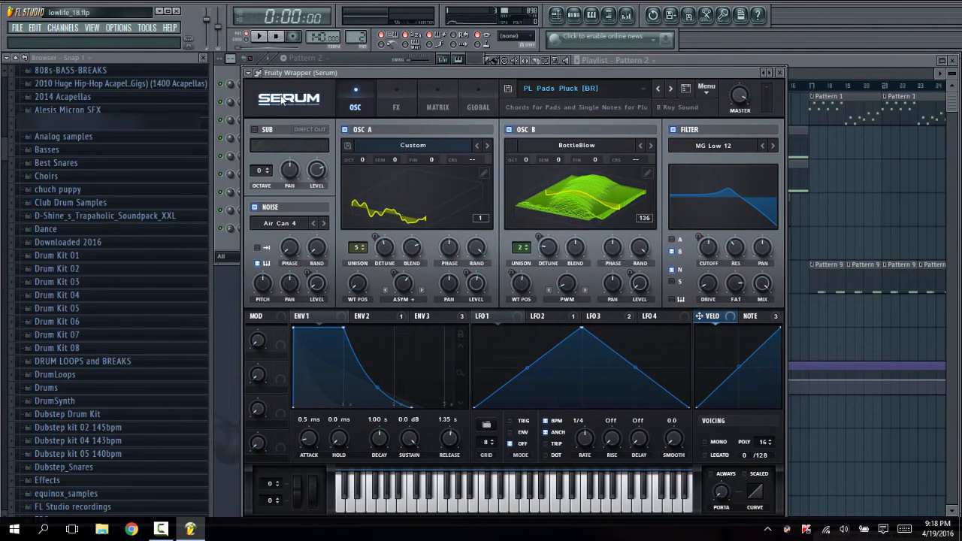
drag(304, 75, 298, 82)
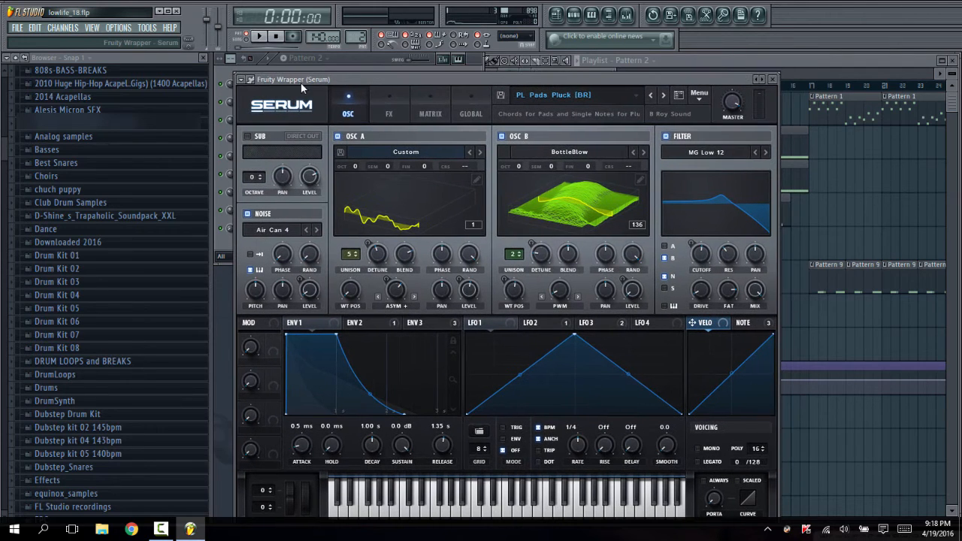
click(775, 79)
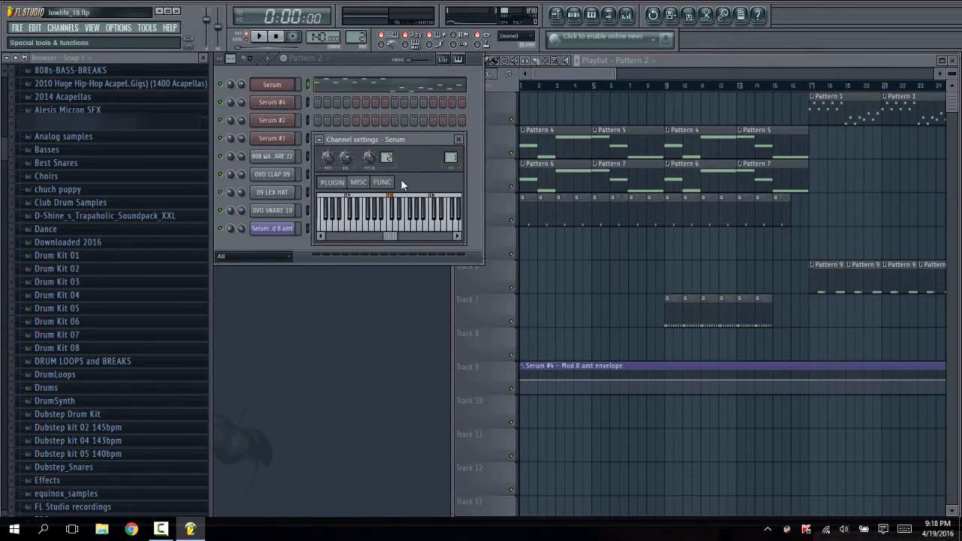
- Play Pattern 4 with the BA The Realest patch open on the Serum #2 channel and lower the master volume
click(461, 139)
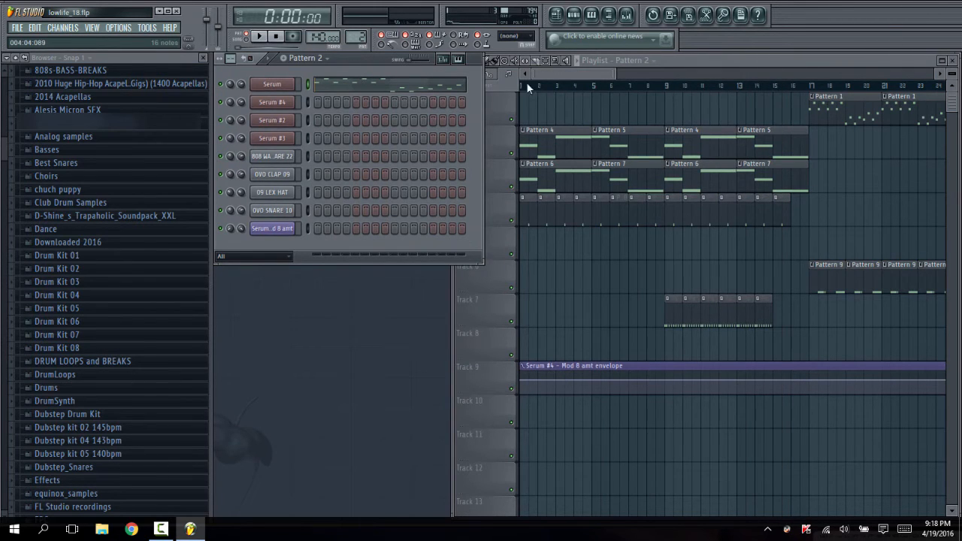
click(562, 76)
double_click(560, 142)
click(258, 36)
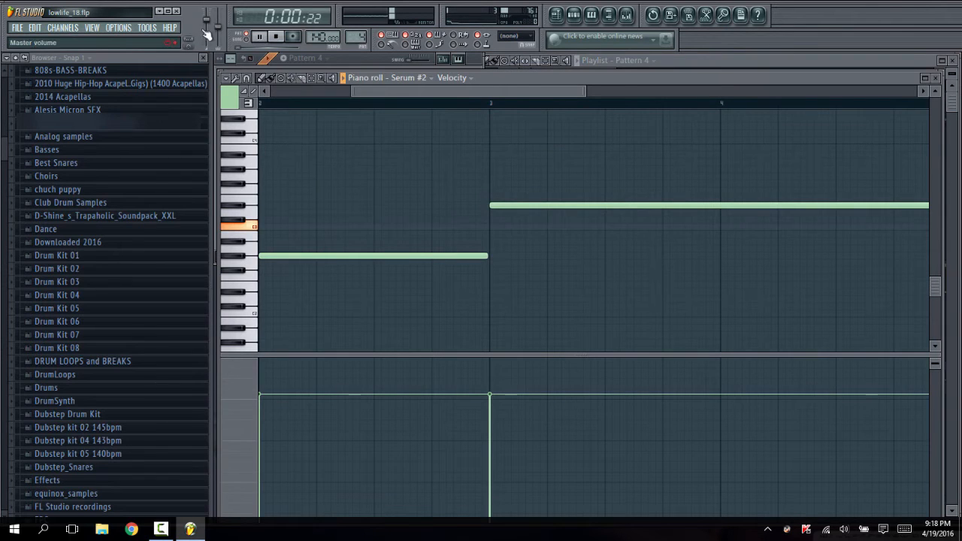
click(262, 55)
click(281, 122)
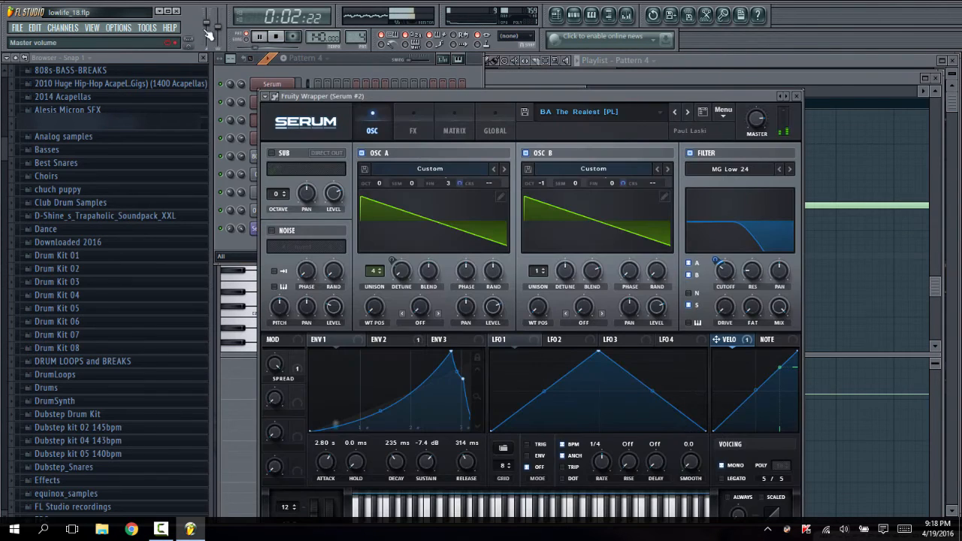
drag(206, 23, 206, 36)
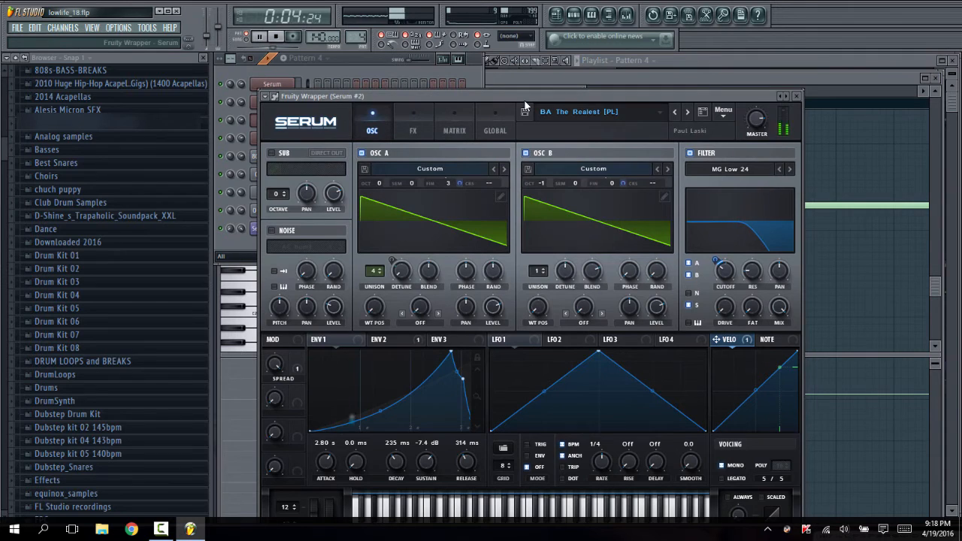
drag(521, 97, 513, 99)
- Play Pattern 6 with its PD D_Pad 1 patch open on the Serum #3 channel and stop playback
click(696, 63)
double_click(573, 167)
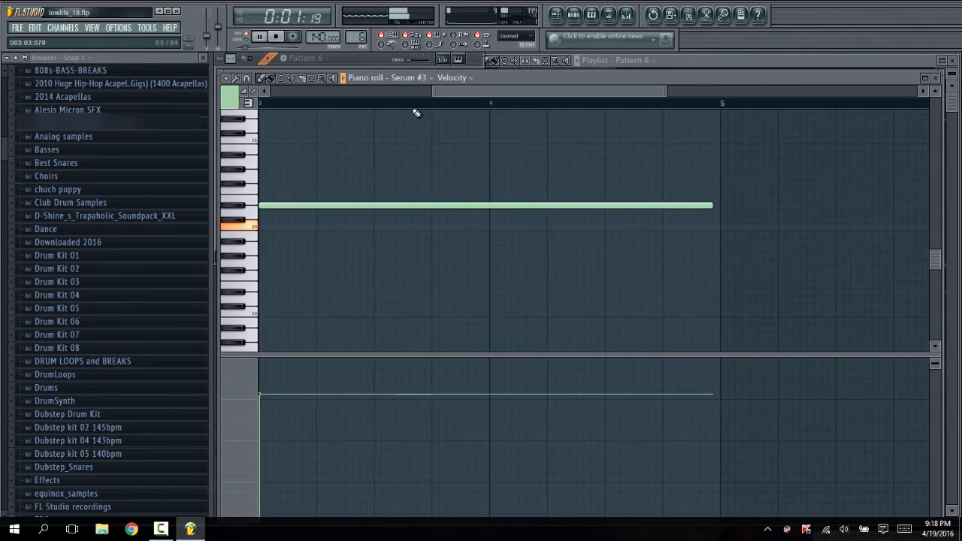
click(365, 64)
click(272, 138)
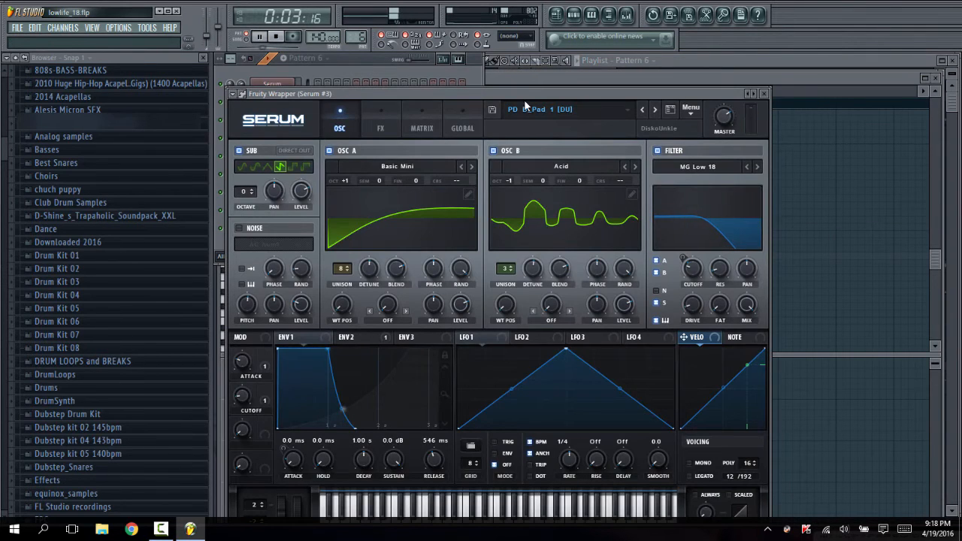
drag(524, 99, 528, 82)
click(696, 60)
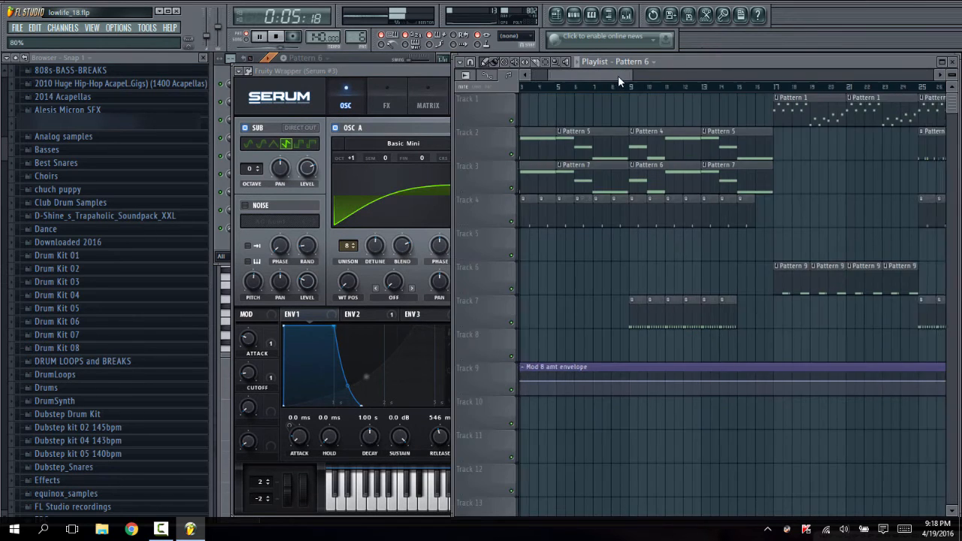
click(276, 36)
- Open Pattern 11 from bar 25 of the playlist and view its 808 WARFARE 22 and OVO CLAP 09 sample settings
scroll(619, 72, right, 3)
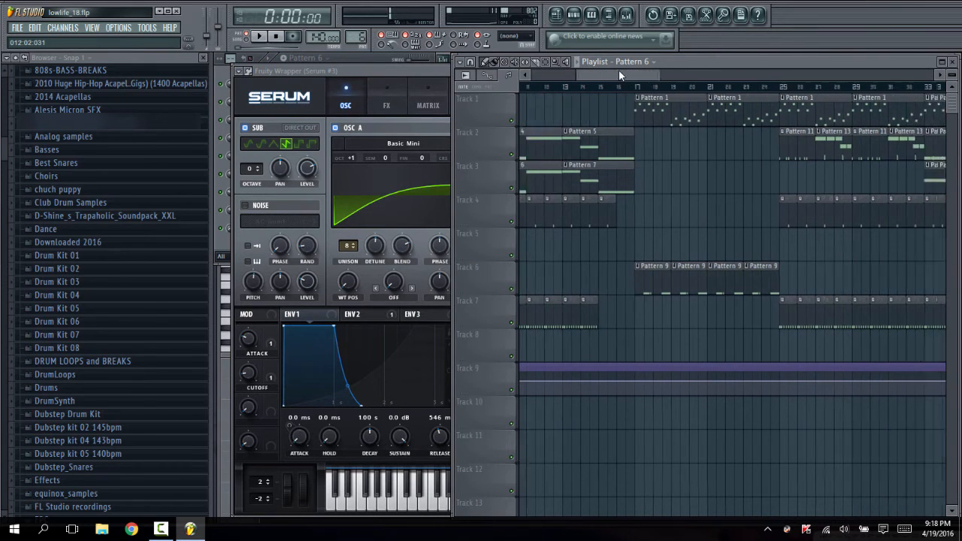
scroll(600, 72, left, 1)
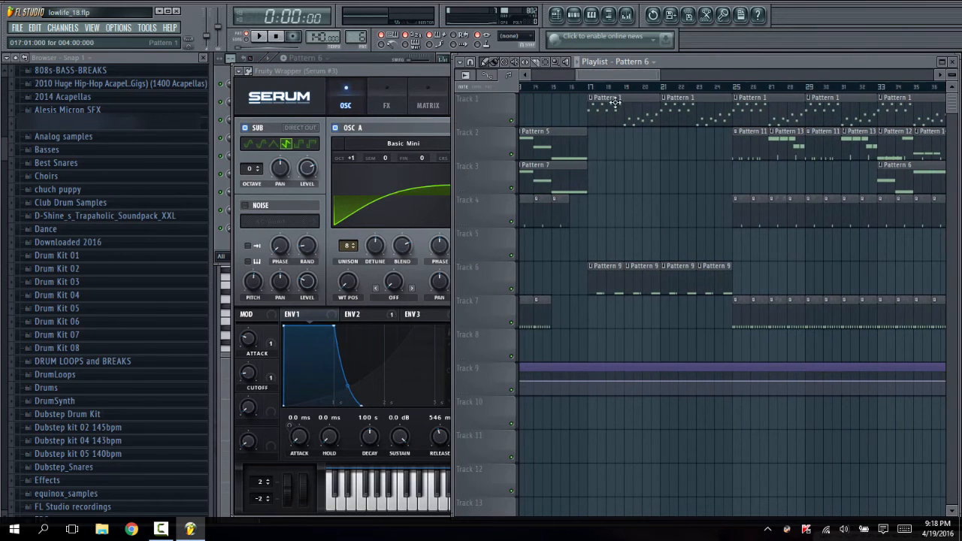
scroll(604, 74, right, 1)
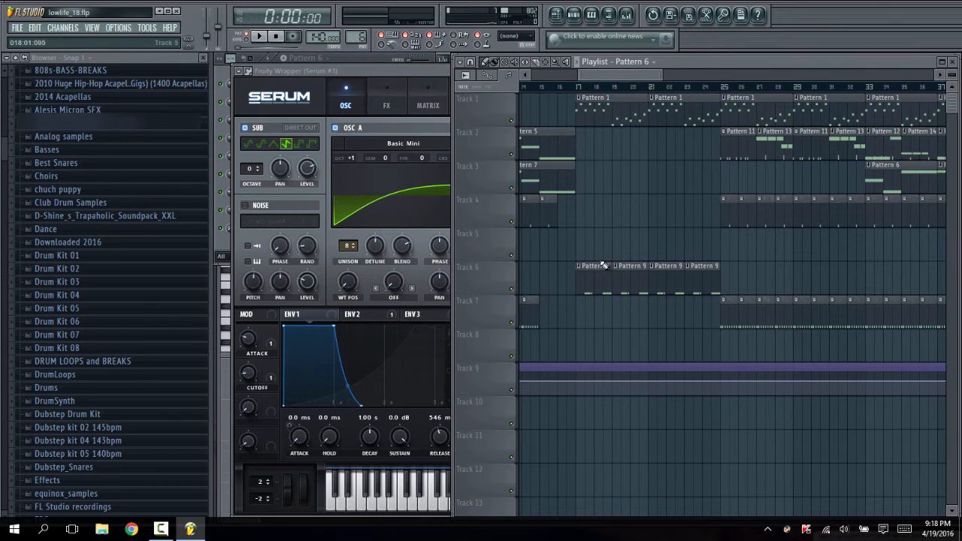
scroll(619, 70, right, 4)
double_click(610, 146)
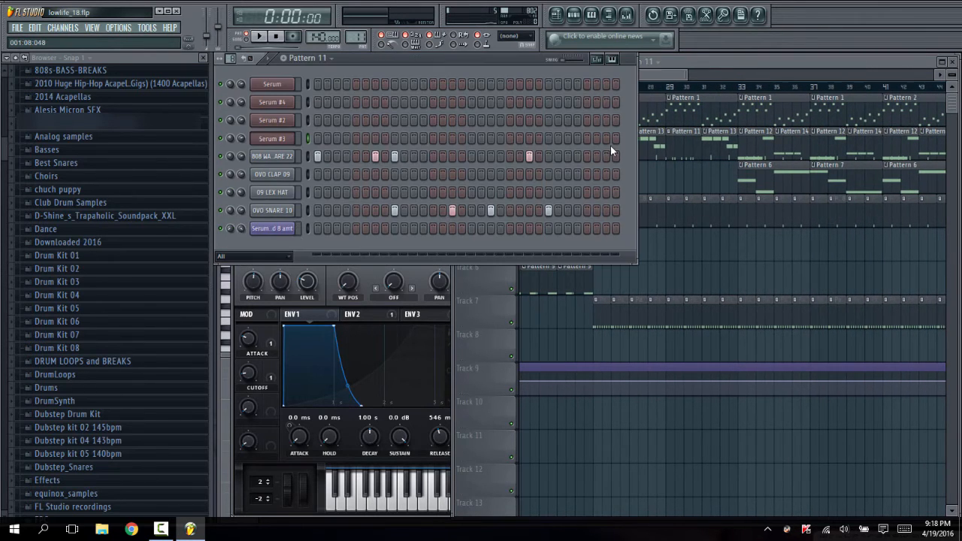
click(272, 156)
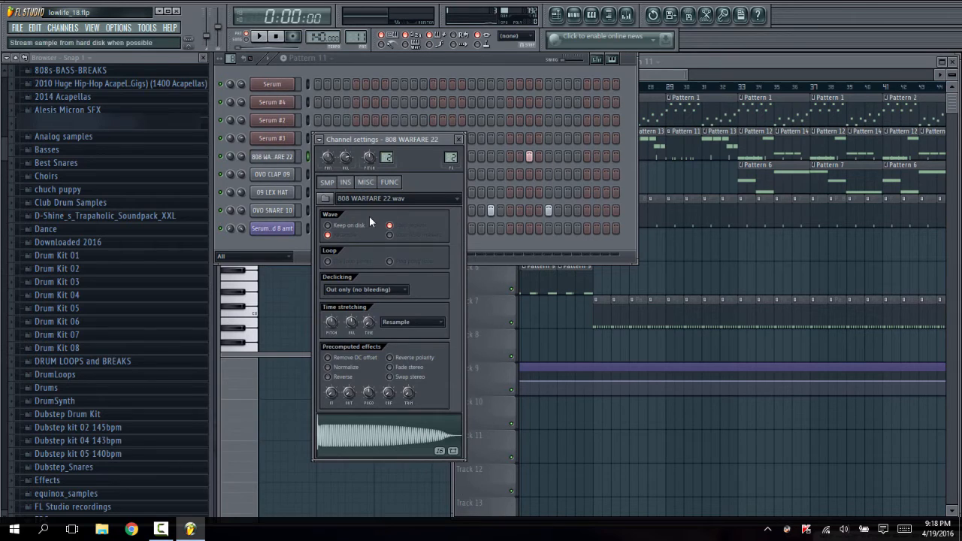
click(272, 175)
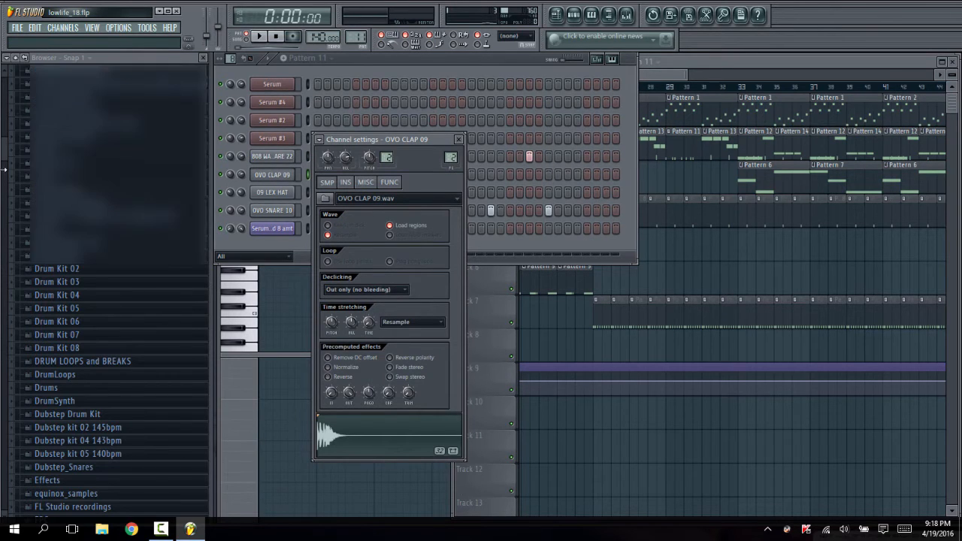
- Browse the drum kit folders of the Producers Choice Everything Bundle in the sample library, including Superstar-O-Bundle
drag(4, 159, 53, 300)
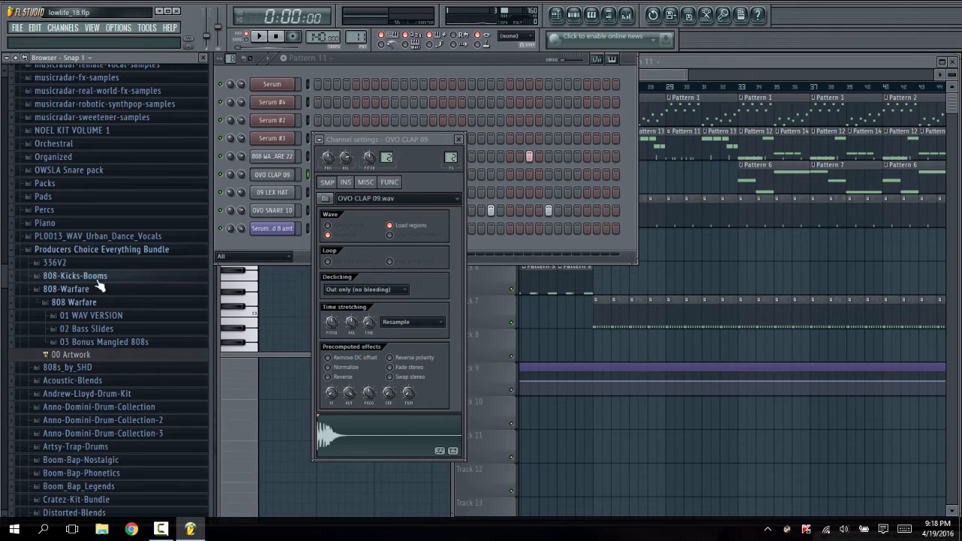
drag(4, 281, 21, 396)
click(79, 176)
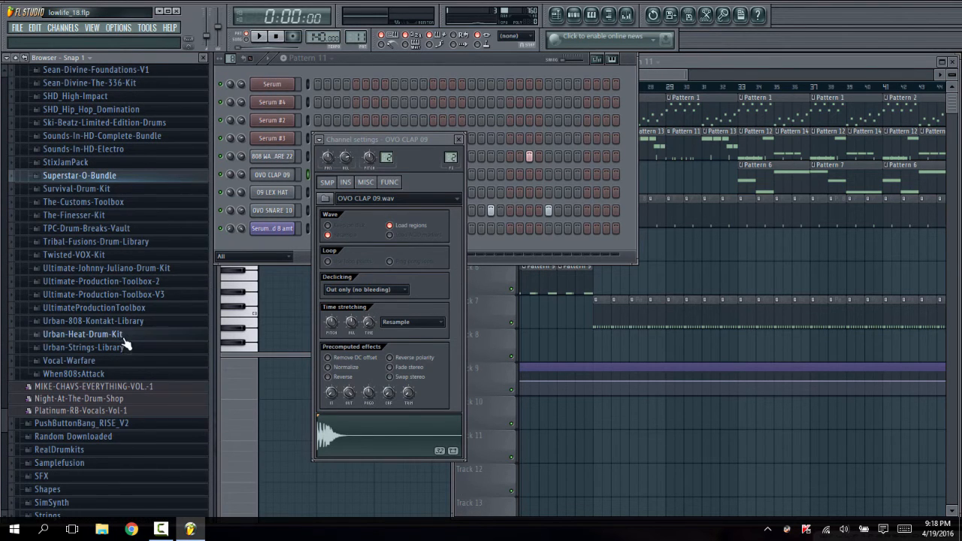
scroll(126, 343, up, 5)
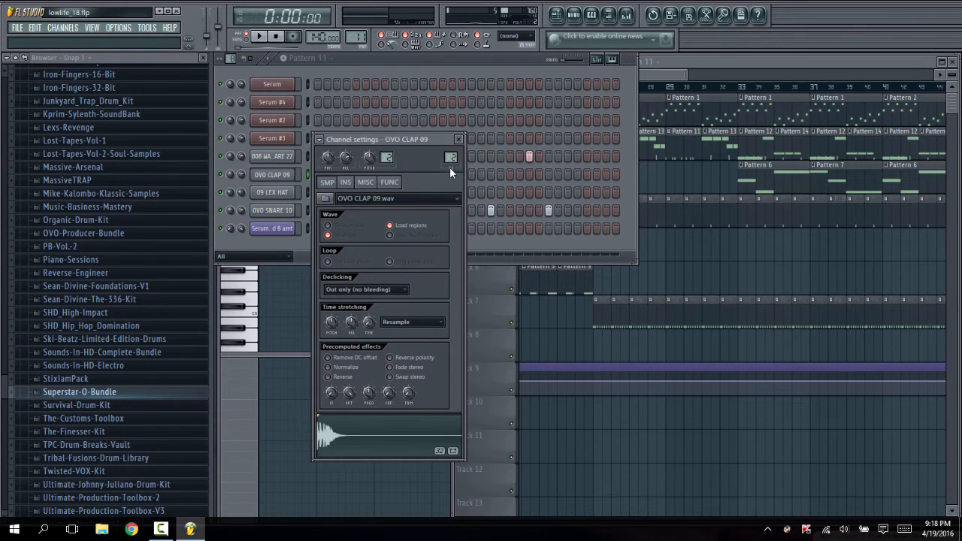
- Preview the OVO SNARE 10 and 808 WARFARE 22 samples from their channel settings and close the settings
click(289, 174)
click(276, 211)
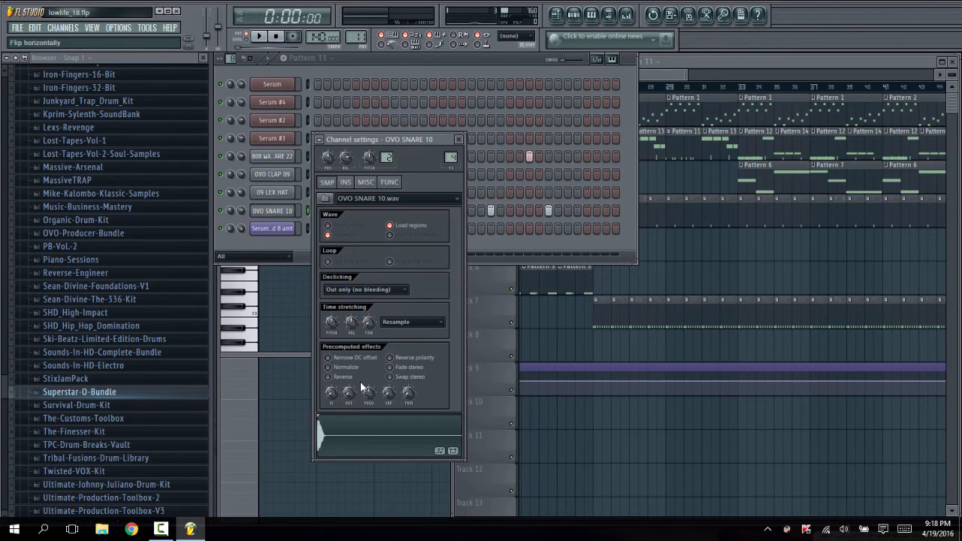
click(375, 432)
click(459, 139)
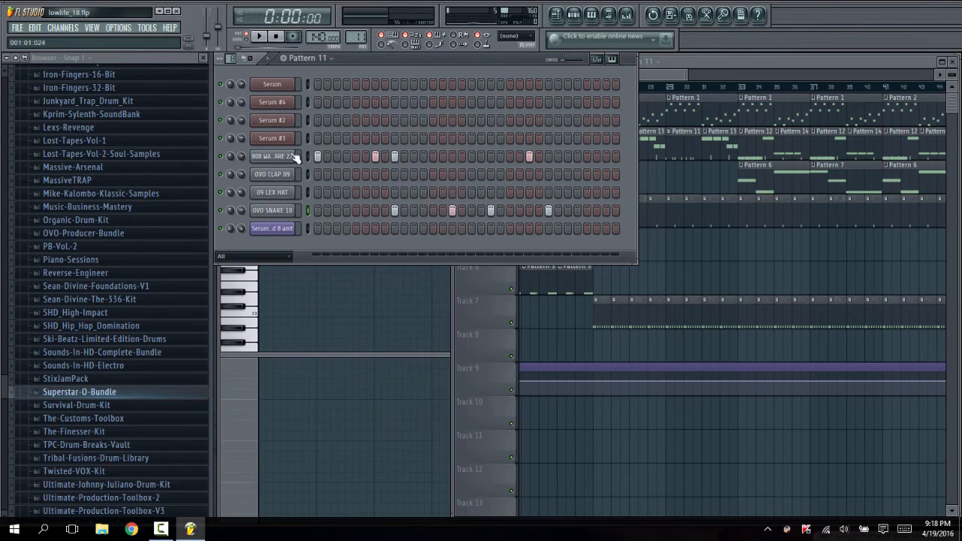
click(295, 158)
click(384, 440)
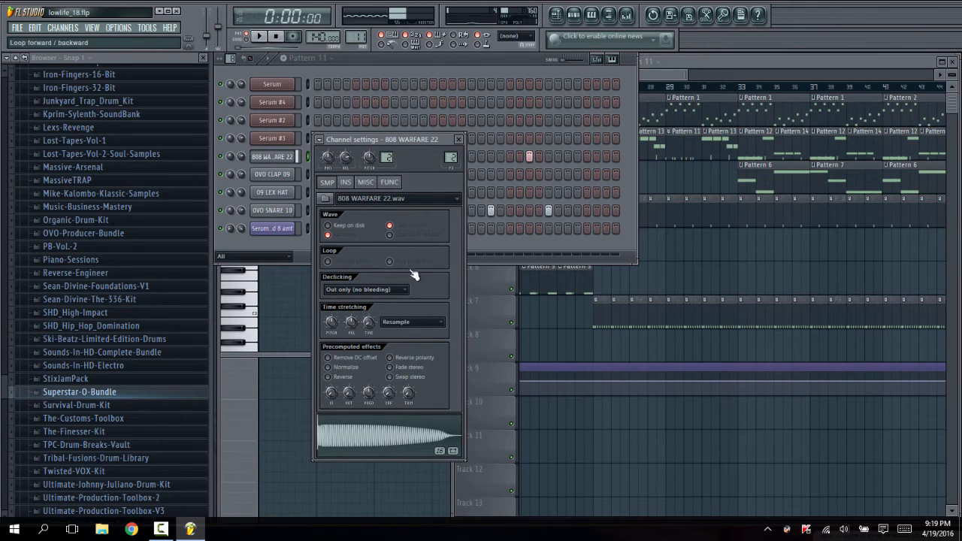
click(459, 139)
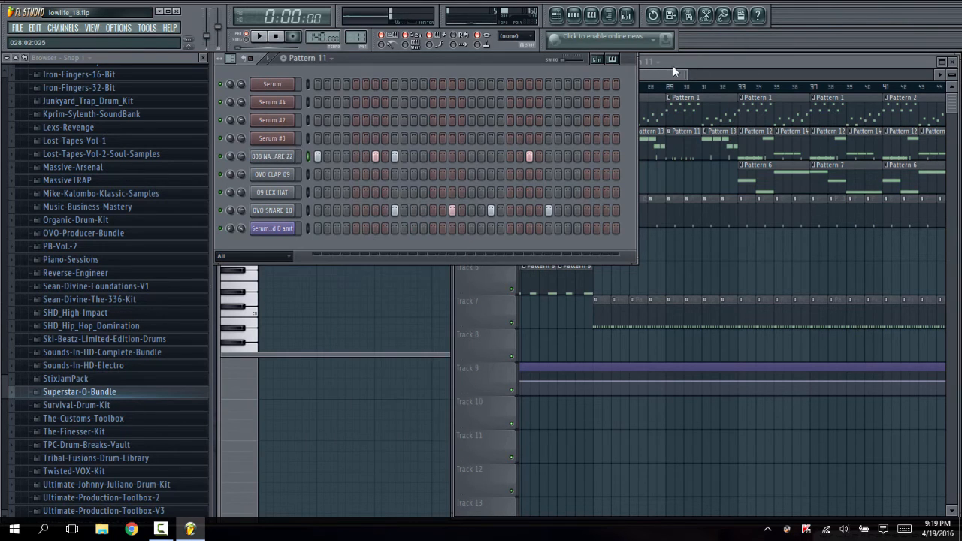
- Play Pattern 11 and Pattern 13, checking Pattern 13's 808 WARFARE 22 notes in the piano roll, and stop playback
drag(664, 75, 666, 76)
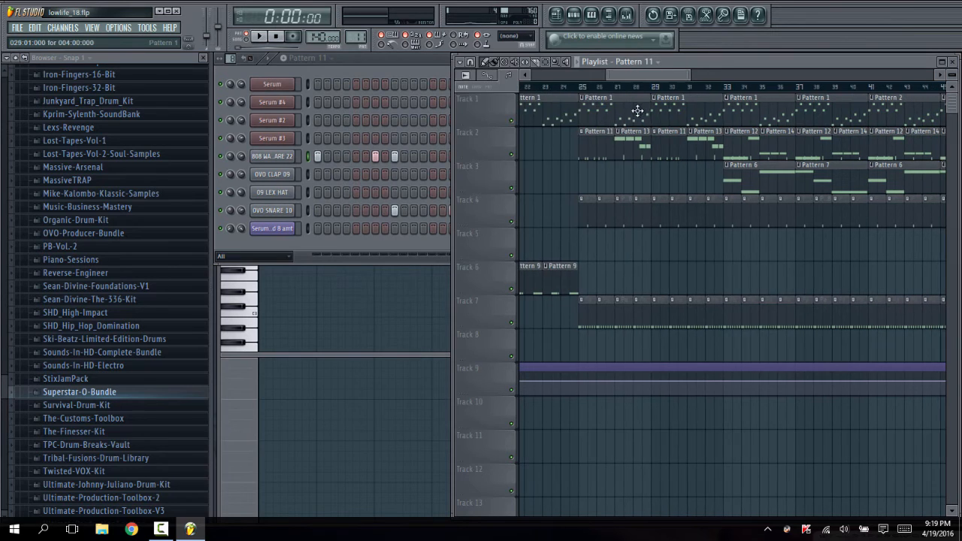
click(288, 88)
key(space)
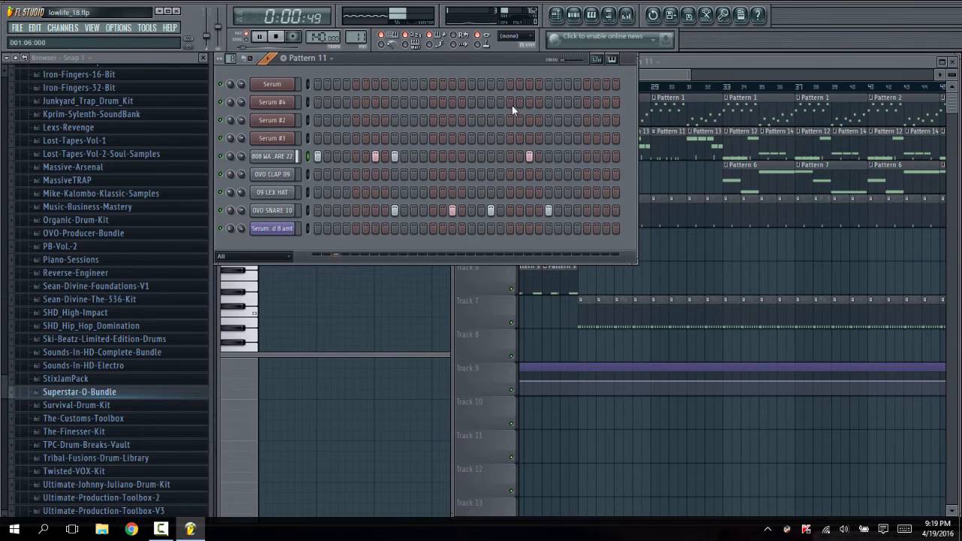
click(662, 70)
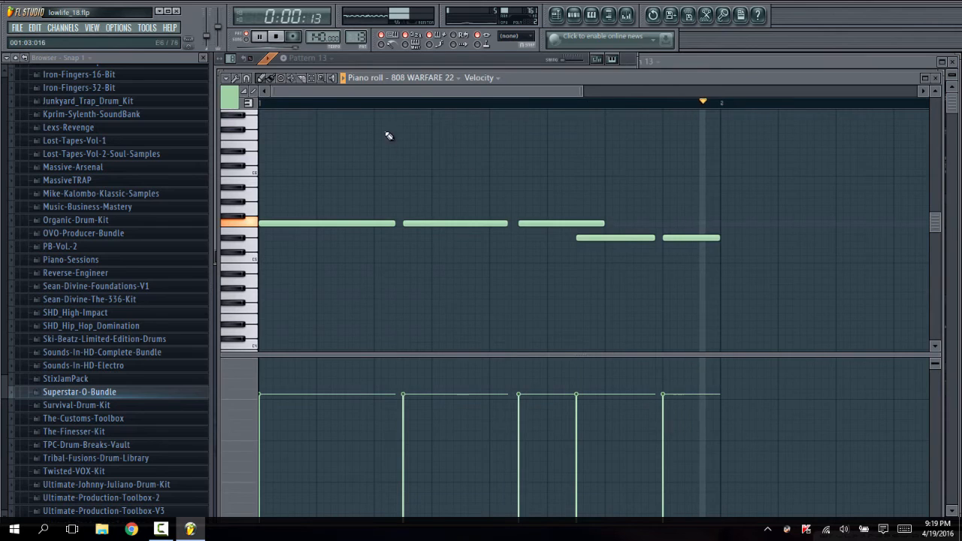
click(413, 60)
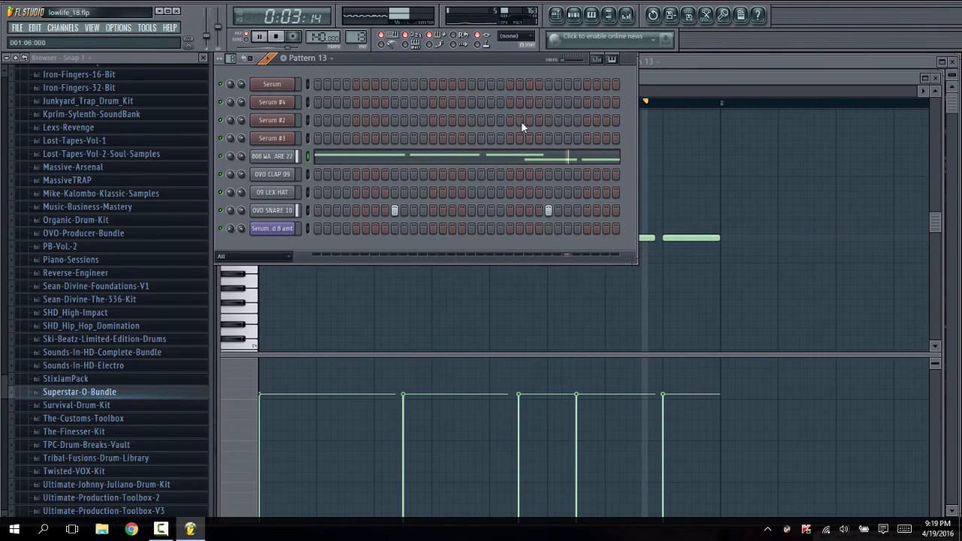
click(276, 38)
- View the whole arrangement in the playlist and close the 808 WARFARE 22 piano roll
key(F6)
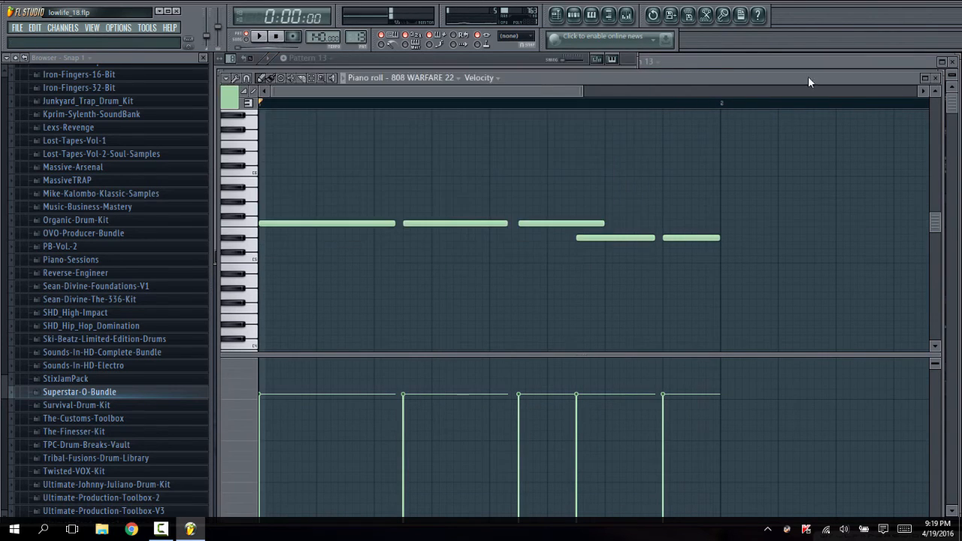
key(F5)
mouse_move(648, 77)
mouse_down()
mouse_move(789, 75)
mouse_move(663, 87)
mouse_up()
scroll(662, 86, down, 5)
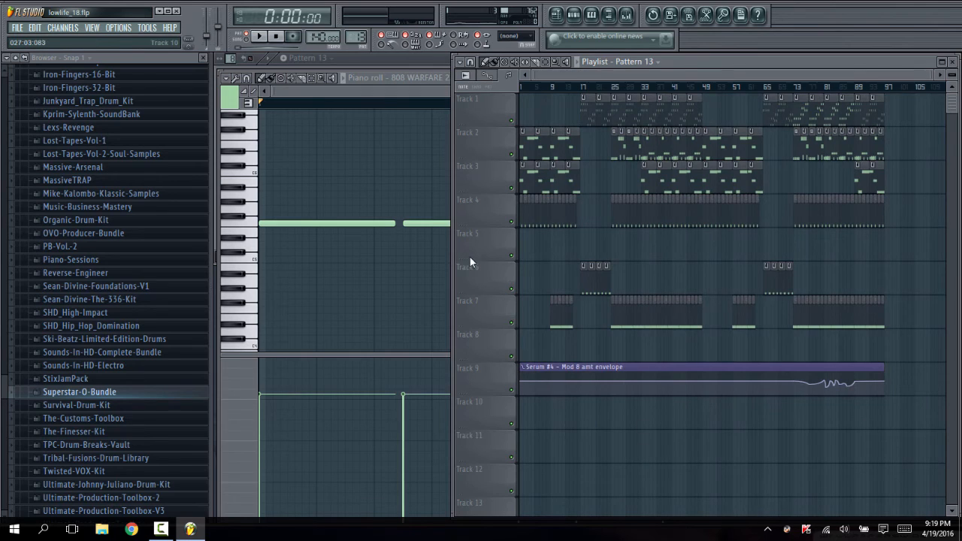
click(380, 89)
click(938, 79)
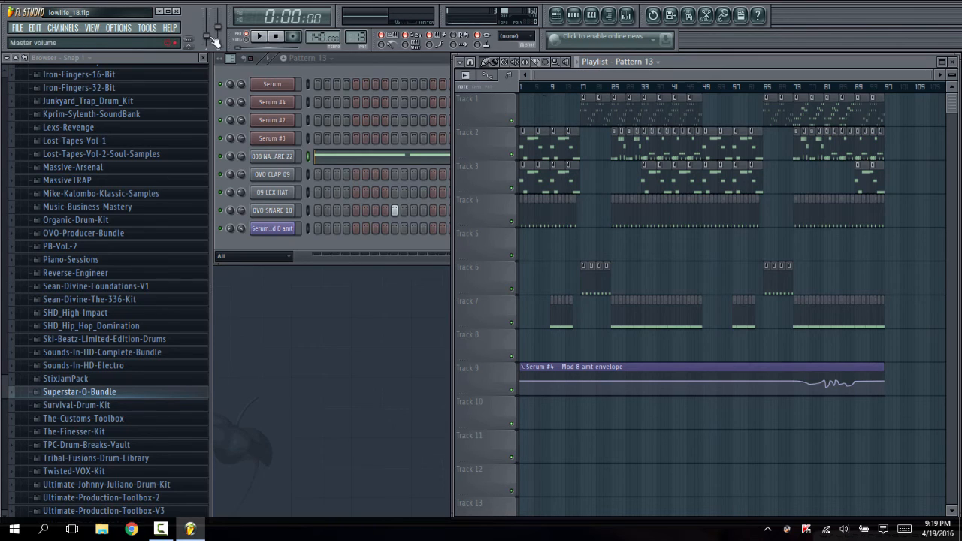
- Switch playback to song mode and bring the channel rack in front of the playlist
click(246, 37)
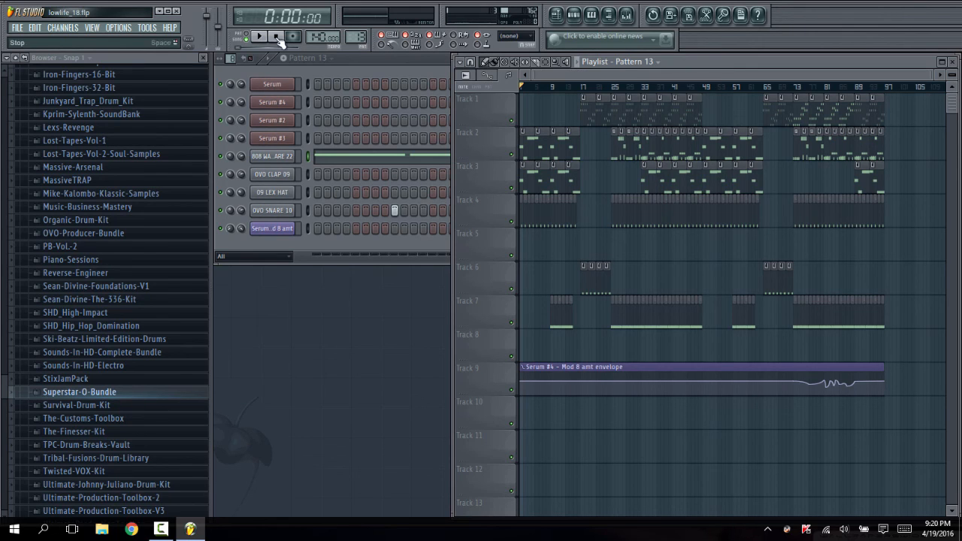
click(290, 240)
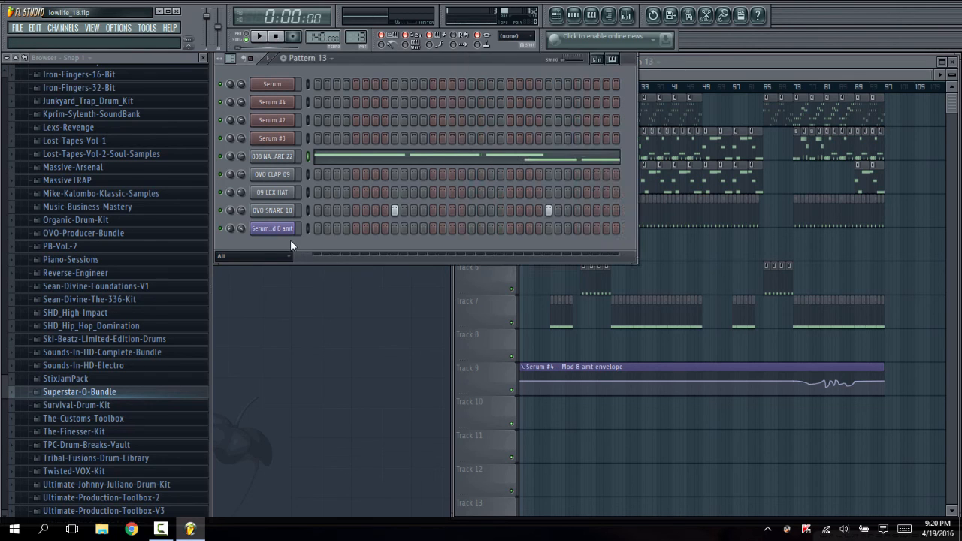